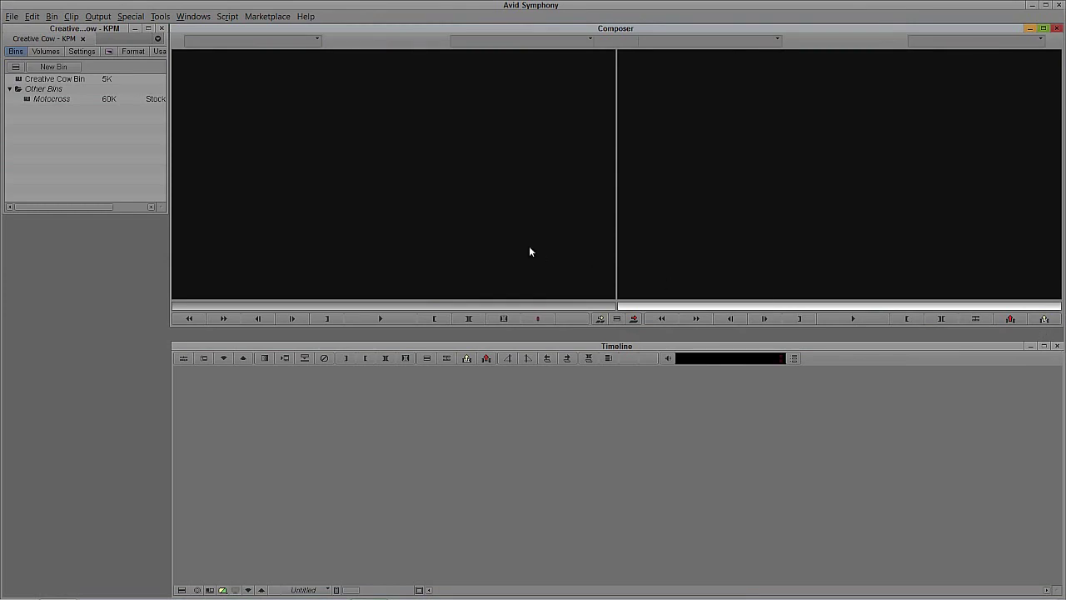
- Open the Creative Cow Bin and the Motocross bin, placing the Creative Cow Bin window just below the project window
{"action": "double_click", "coordinate": [41, 79]}
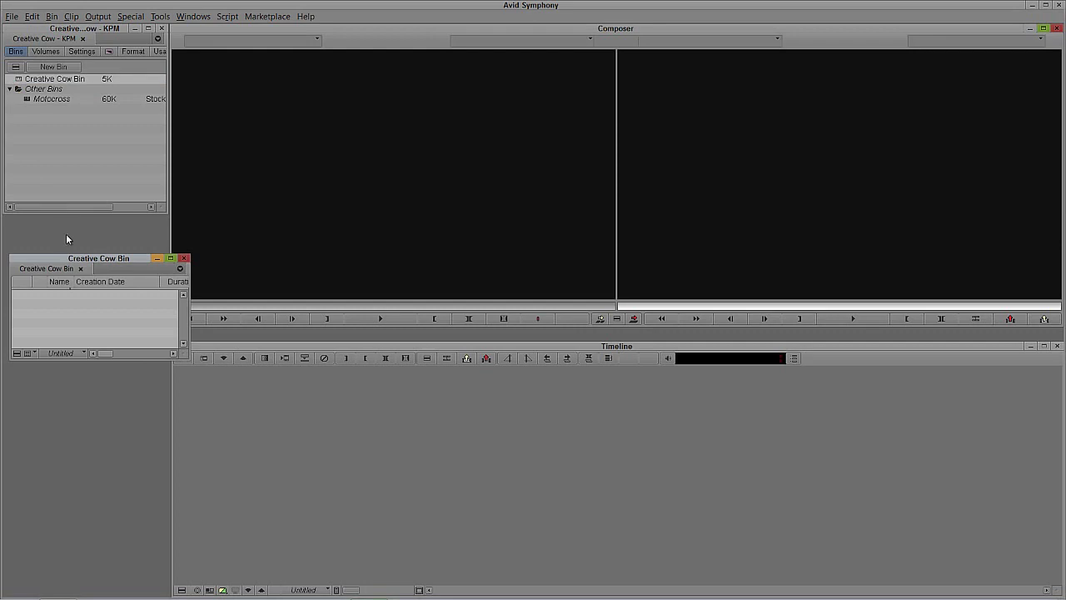
{"action": "left_click_drag", "start_coordinate": [54, 247], "coordinate": [39, 220]}
{"action": "double_click", "coordinate": [30, 100]}
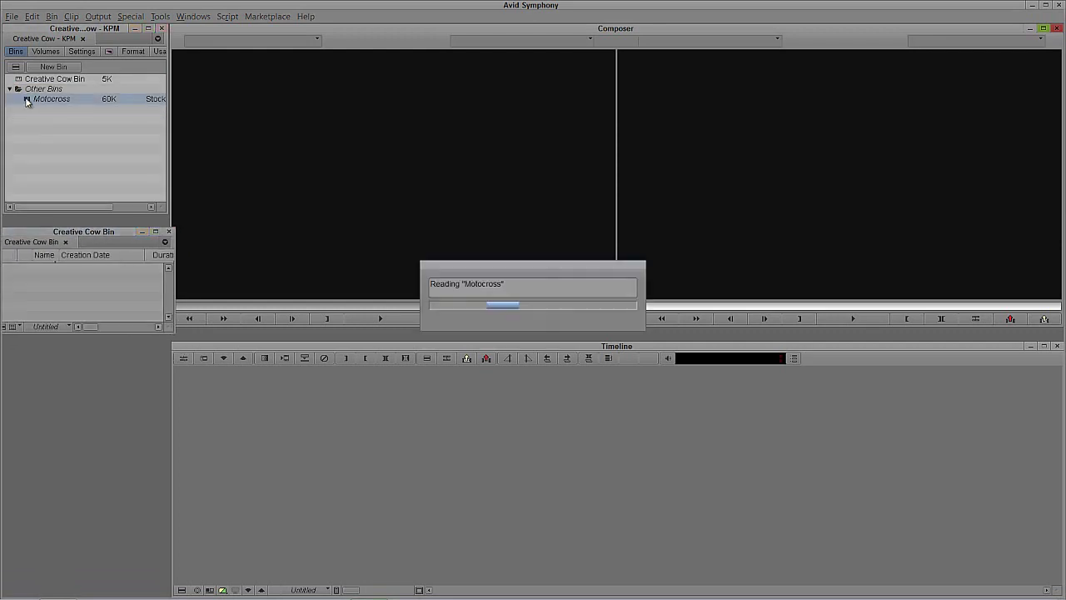
- Load clip 000961_VTXHD.mov, mark a 3:05 range, and edit it into a new sequence stored in the Creative Cow Bin
{"action": "double_click", "coordinate": [34, 426]}
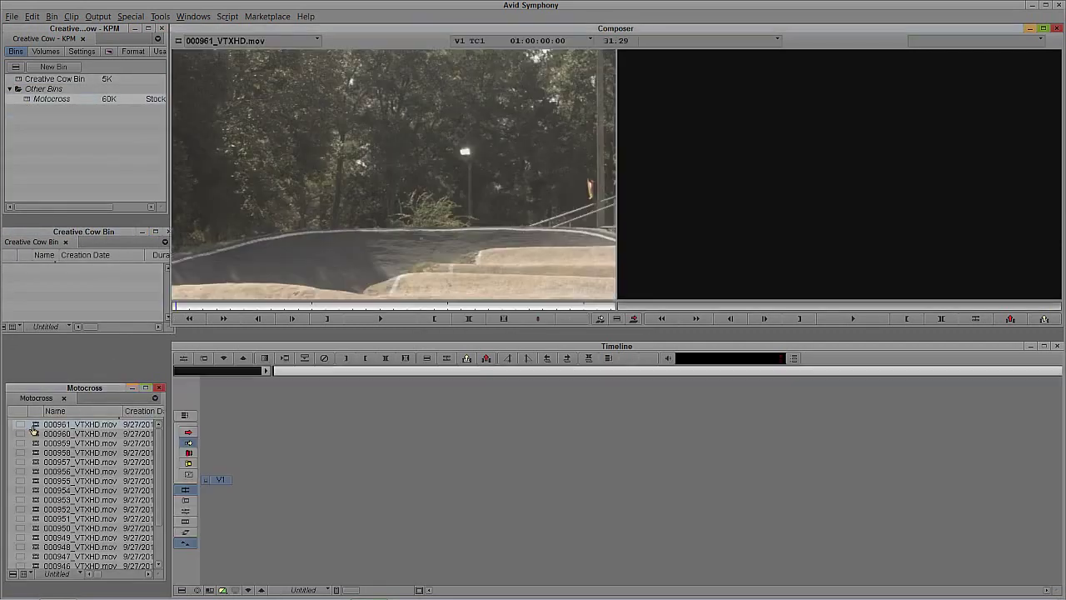
{"action": "left_click_drag", "start_coordinate": [278, 310], "coordinate": [515, 308]}
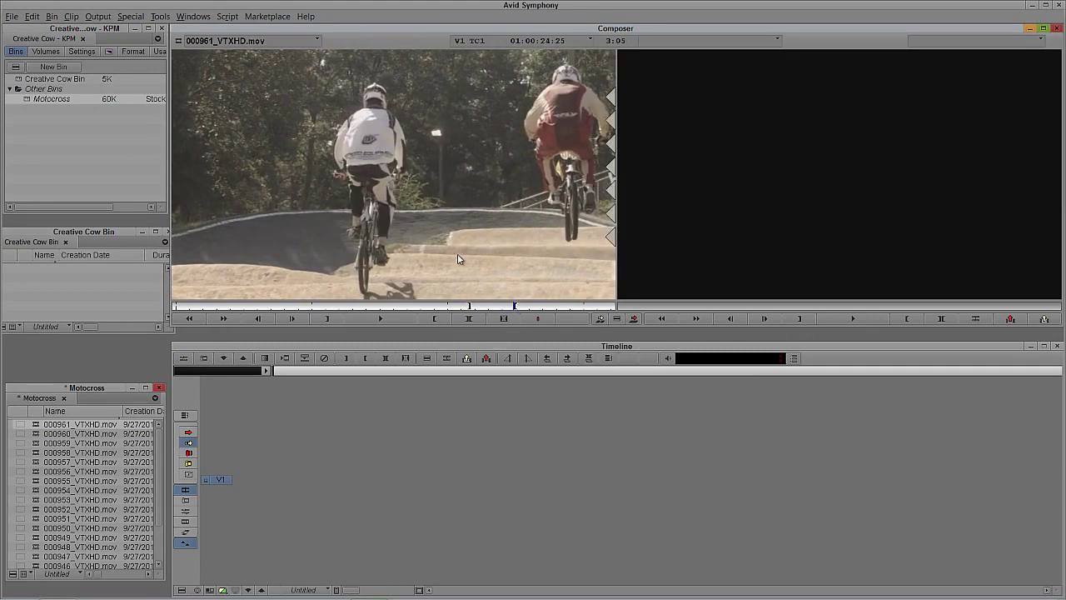
{"action": "left_click", "coordinate": [504, 320]}
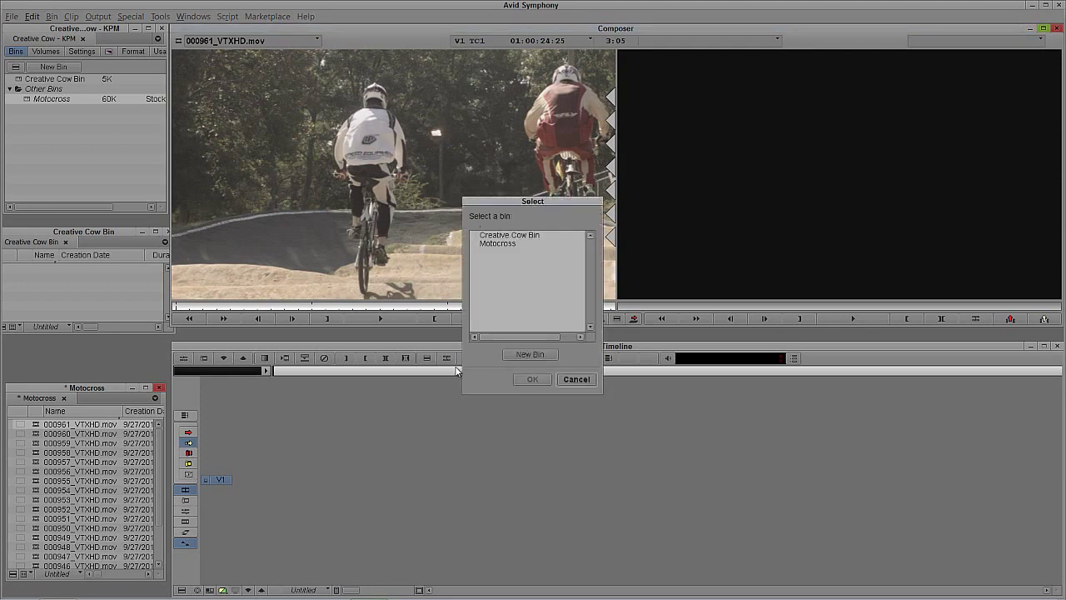
{"action": "left_click", "coordinate": [509, 236]}
{"action": "left_click", "coordinate": [530, 379]}
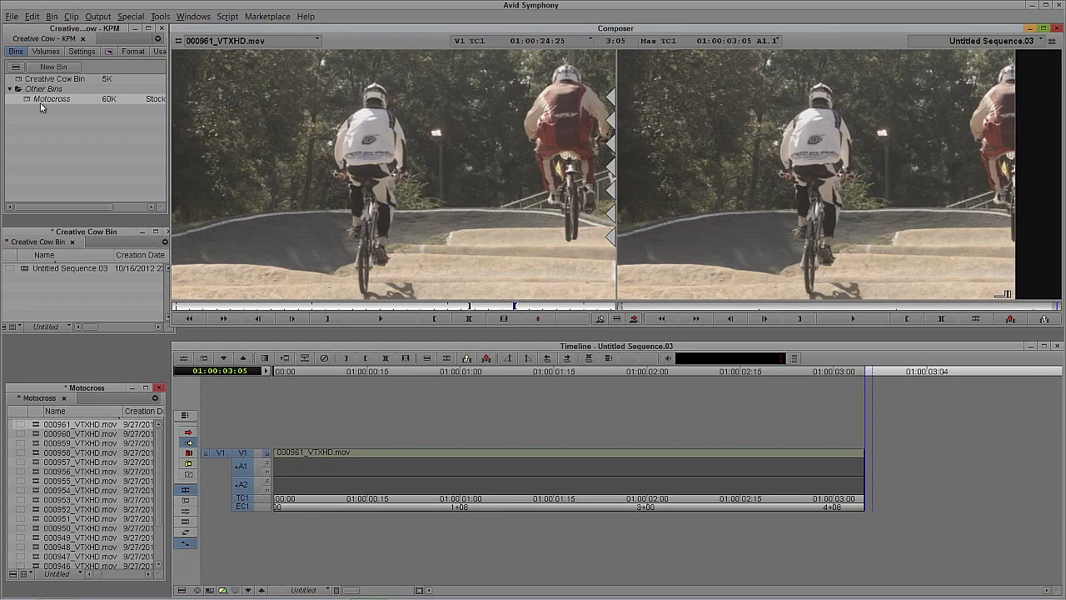
- Rename the Creative Cow Bin as Sequences
{"action": "left_click", "coordinate": [57, 80]}
{"action": "type", "text": "Sequences"}
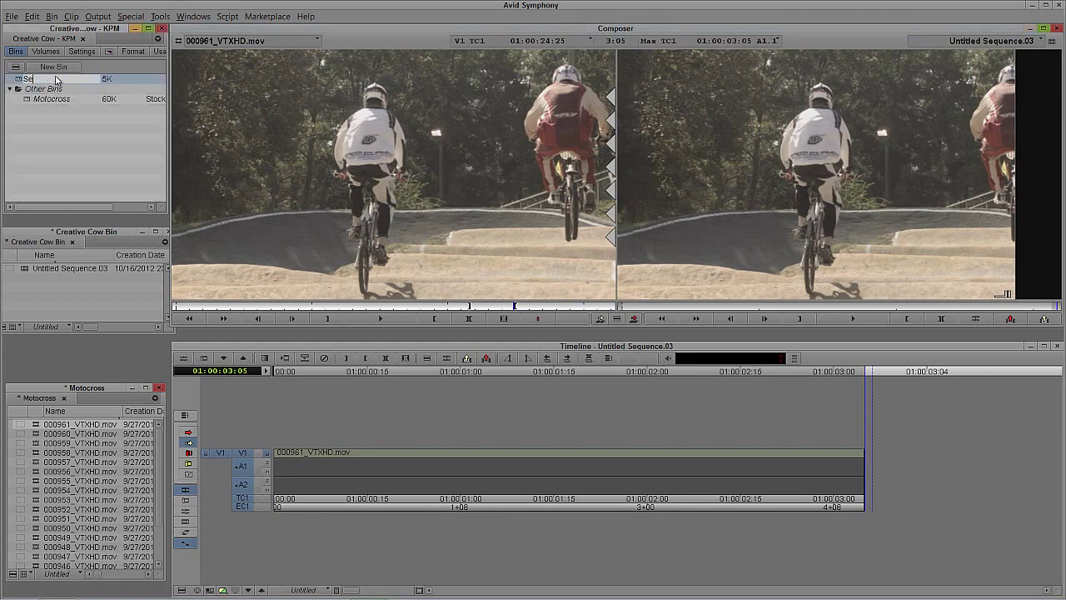
{"action": "key", "text": "Return"}
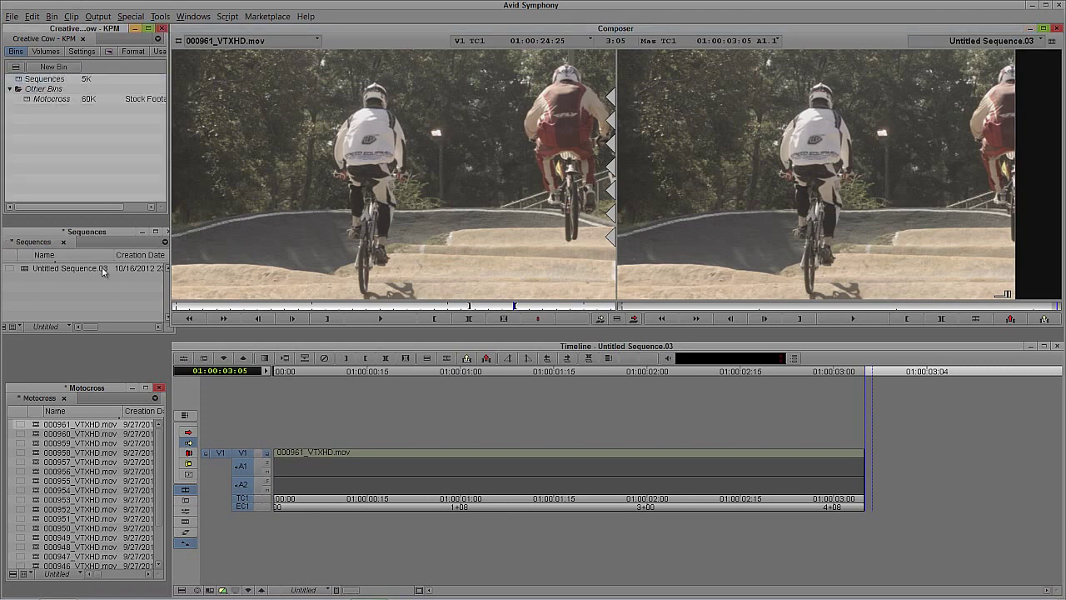
- Splice the marked ranges of clips 000960_VTXHD.mov and 000959_VTXHD.mov onto the end of the sequence
{"action": "left_click_drag", "start_coordinate": [38, 434], "coordinate": [385, 247]}
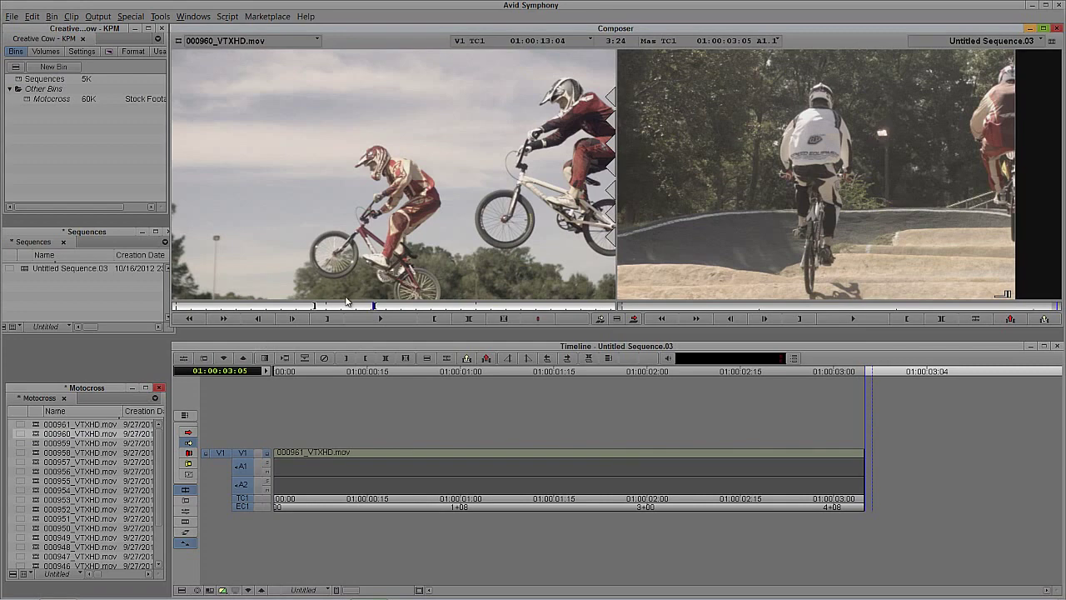
{"action": "key", "text": "v"}
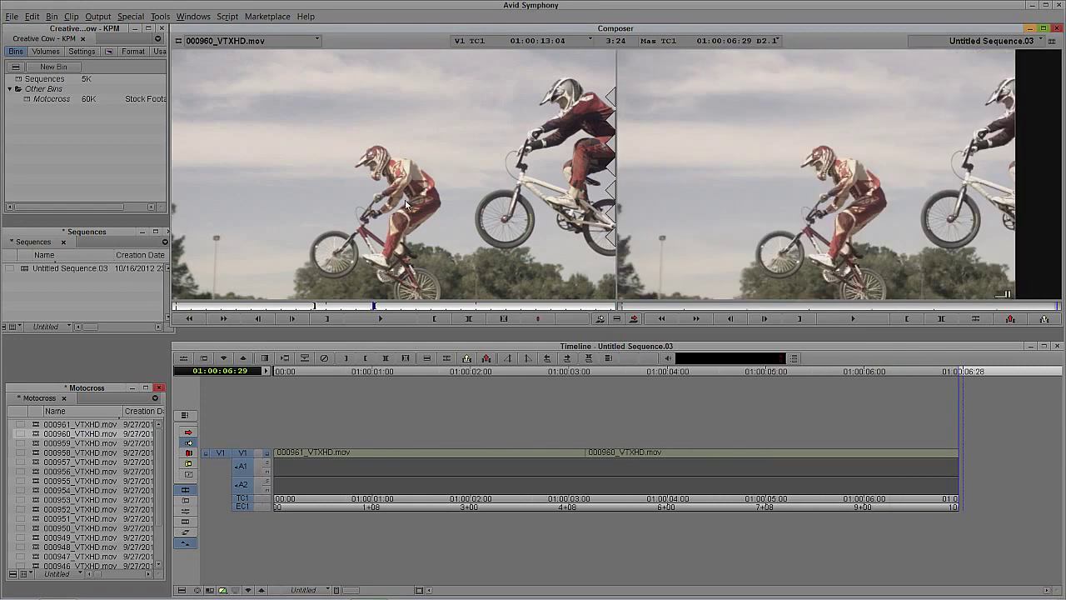
{"action": "double_click", "coordinate": [40, 443]}
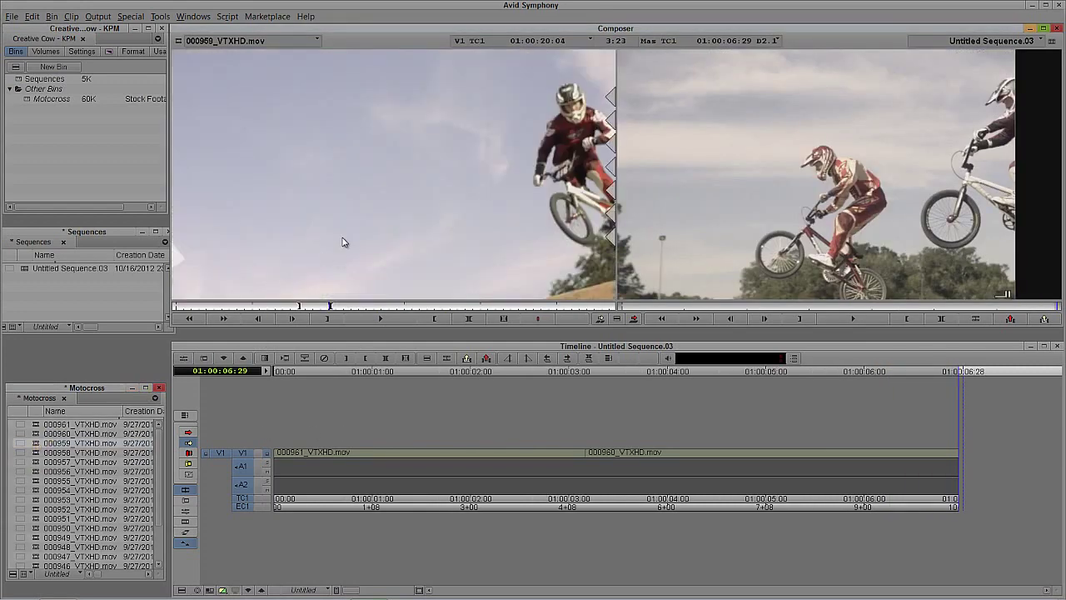
{"action": "key", "text": "v"}
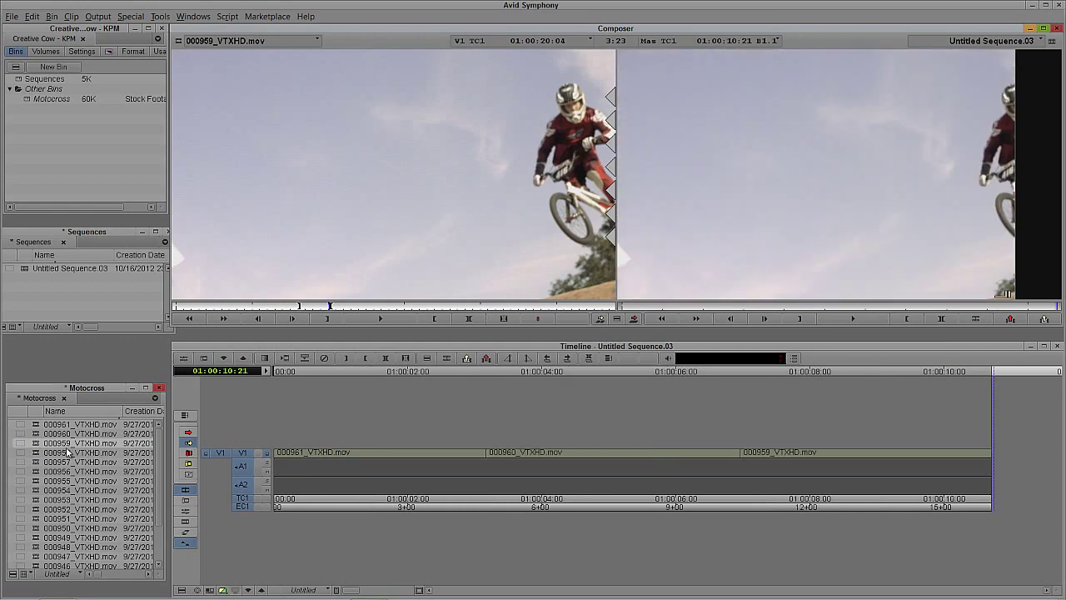
- Load clip 000956_VTXHD.mov, move its In mark to leave a 7:19 range, and append that range to the sequence
{"action": "double_click", "coordinate": [37, 454]}
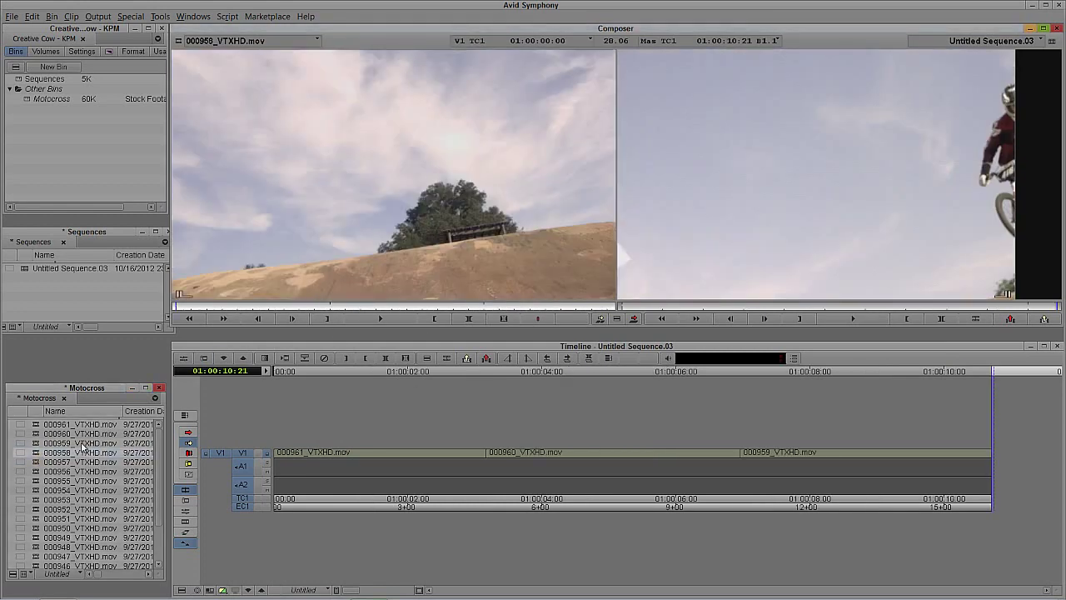
{"action": "double_click", "coordinate": [34, 462]}
{"action": "double_click", "coordinate": [36, 472]}
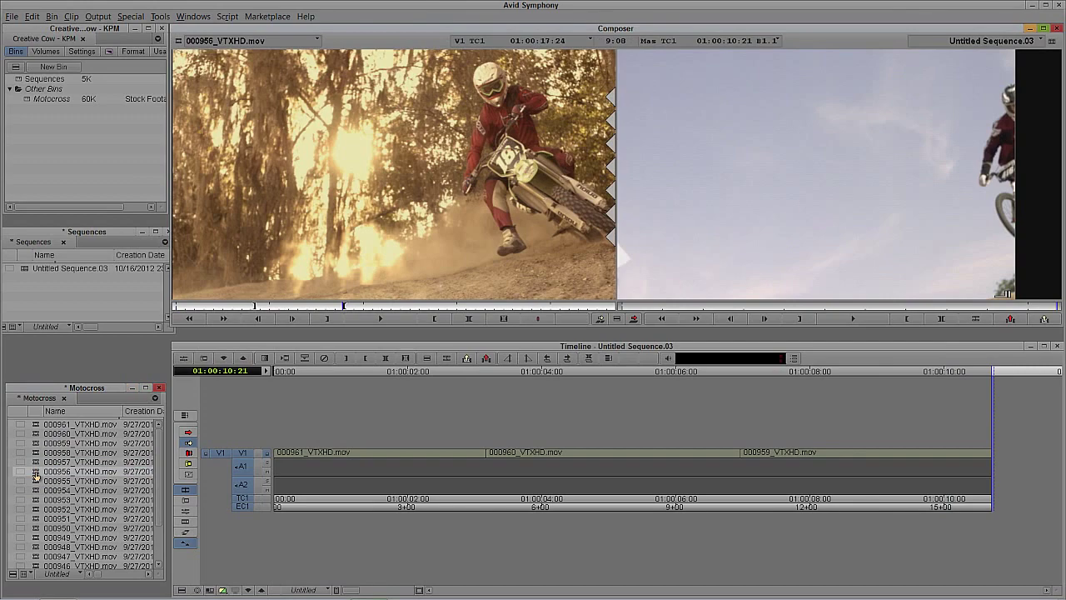
{"action": "left_click_drag", "start_coordinate": [345, 303], "coordinate": [361, 324]}
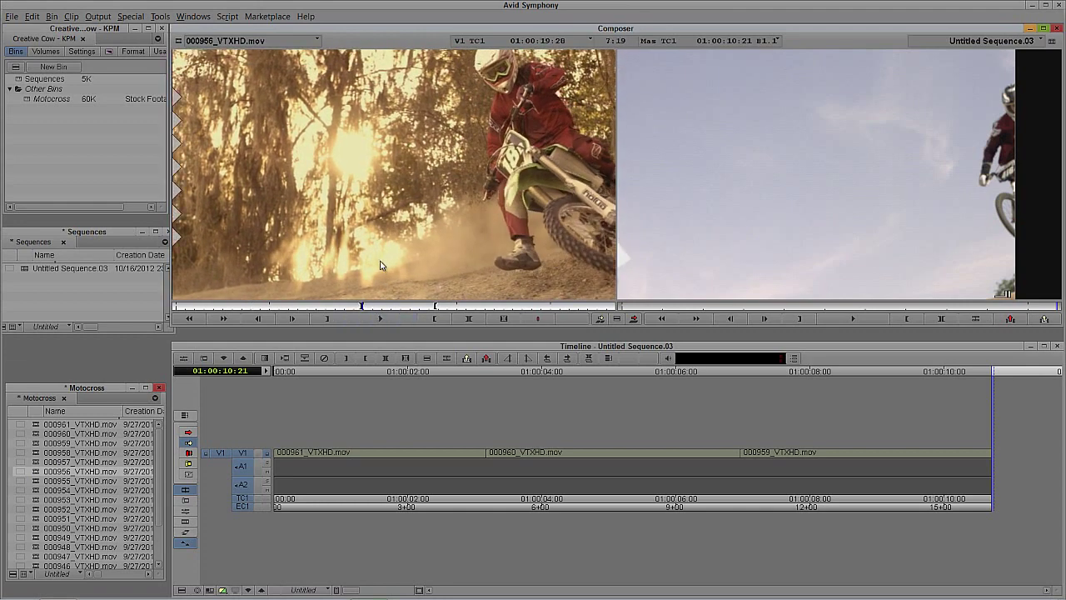
{"action": "left_click_drag", "start_coordinate": [425, 239], "coordinate": [820, 458]}
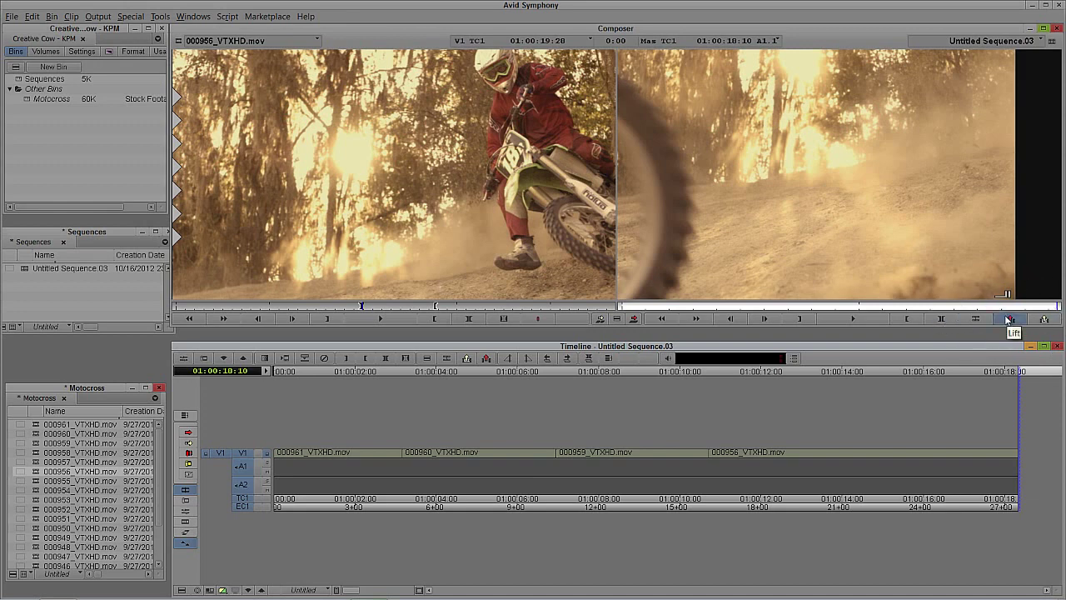
- Use the Command Palette's trim commands to map Extend onto the record monitor button beside Lift
{"action": "left_click", "coordinate": [158, 17]}
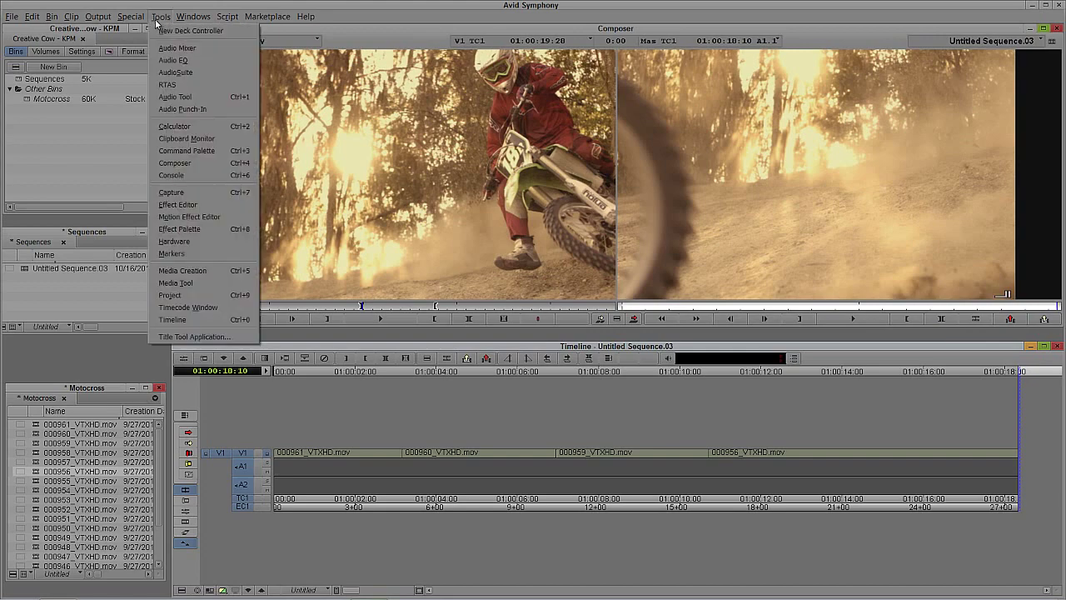
{"action": "left_click", "coordinate": [168, 151]}
{"action": "left_click_drag", "start_coordinate": [167, 52], "coordinate": [239, 155]}
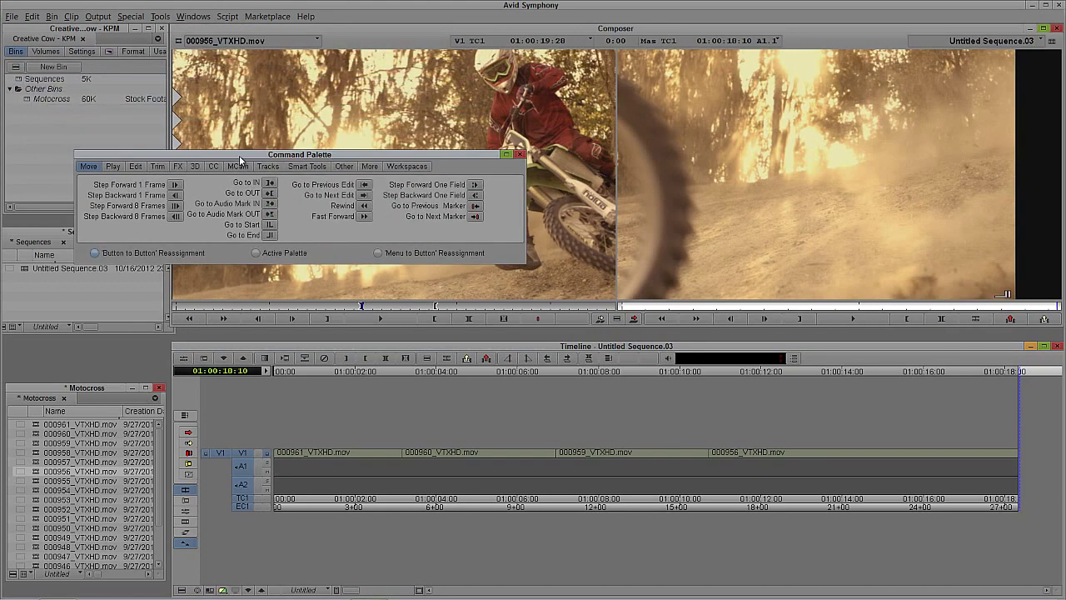
{"action": "left_click", "coordinate": [158, 169]}
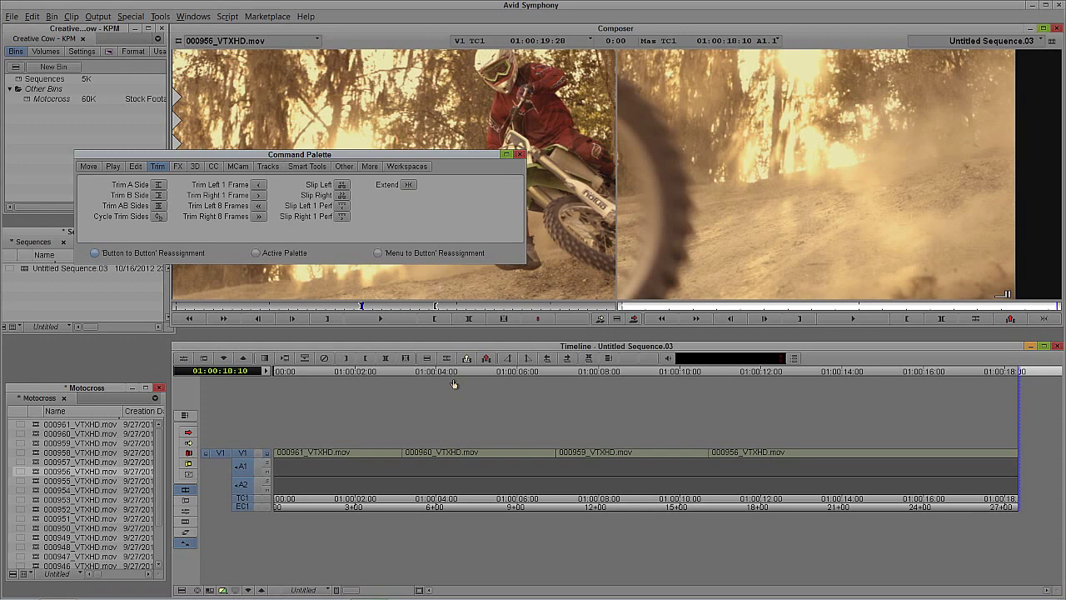
- Replace the record monitor's Lift button with a Blank command and close the Command Palette
{"action": "left_click", "coordinate": [369, 166]}
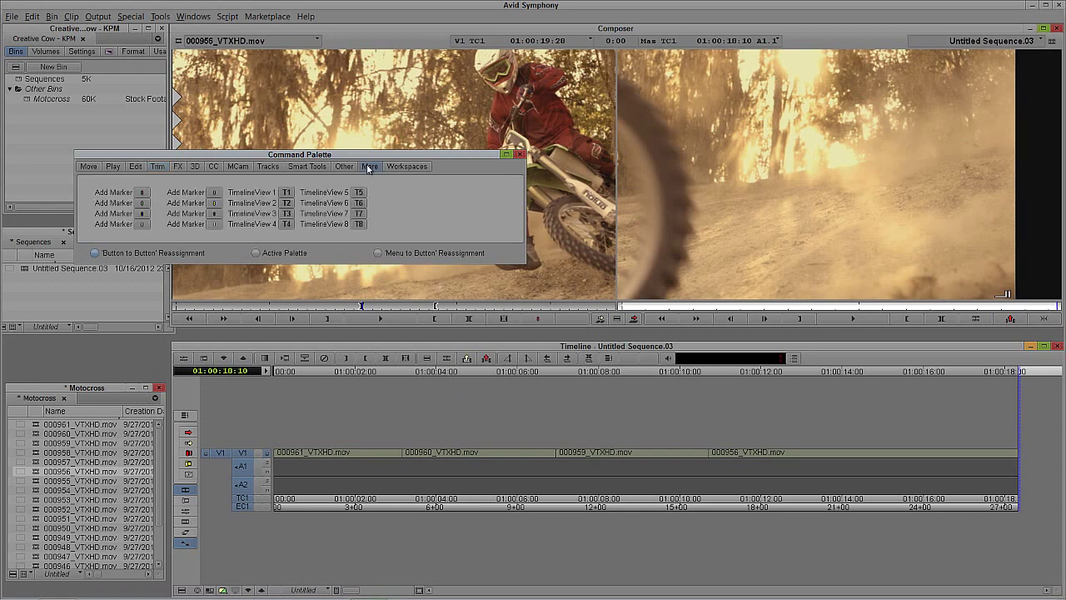
{"action": "left_click", "coordinate": [344, 167]}
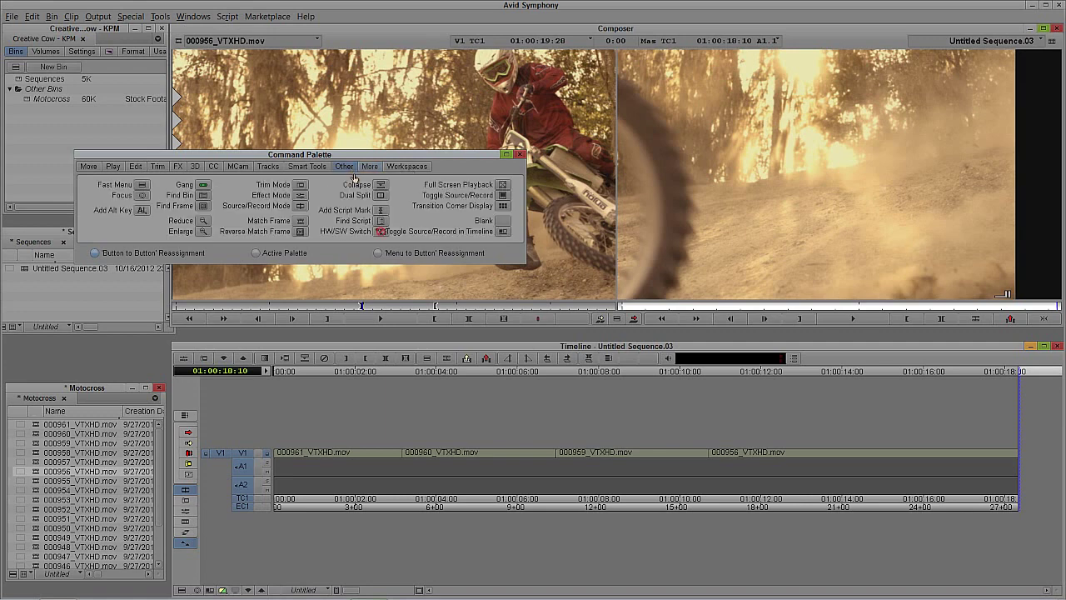
{"action": "left_click", "coordinate": [1016, 323]}
{"action": "left_click", "coordinate": [519, 155]}
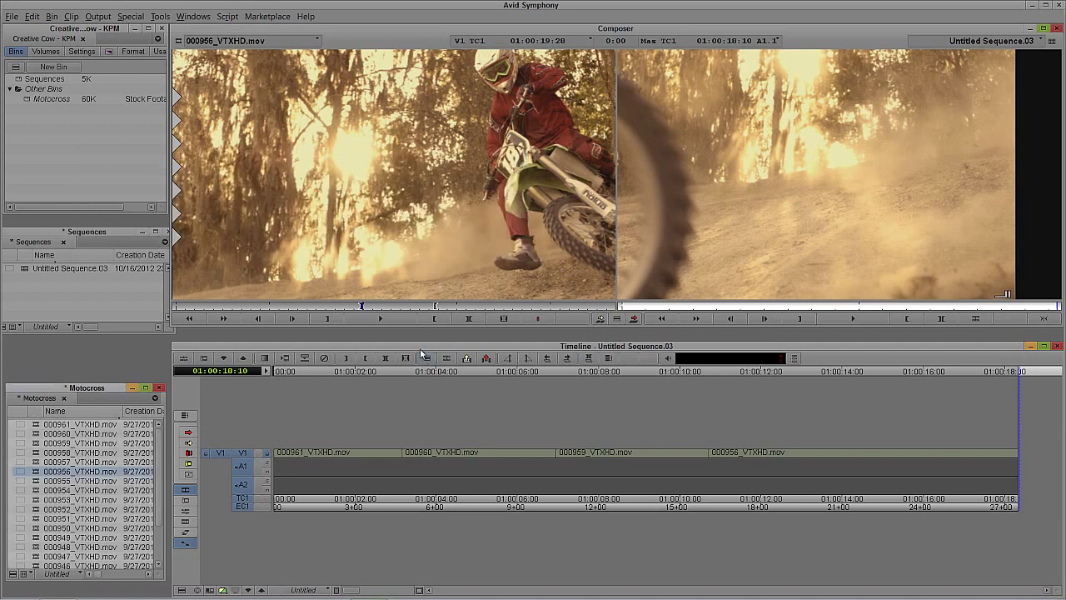
- Mark an In point at 01:00:05:23 within clip 000960_VTXHD.mov and extend the start of clip 000959_VTXHD.mov back to it
{"action": "mouse_move", "coordinate": [444, 452]}
{"action": "left_mouse_down"}
{"action": "mouse_move", "coordinate": [425, 455]}
{"action": "mouse_move", "coordinate": [441, 459]}
{"action": "left_mouse_up"}
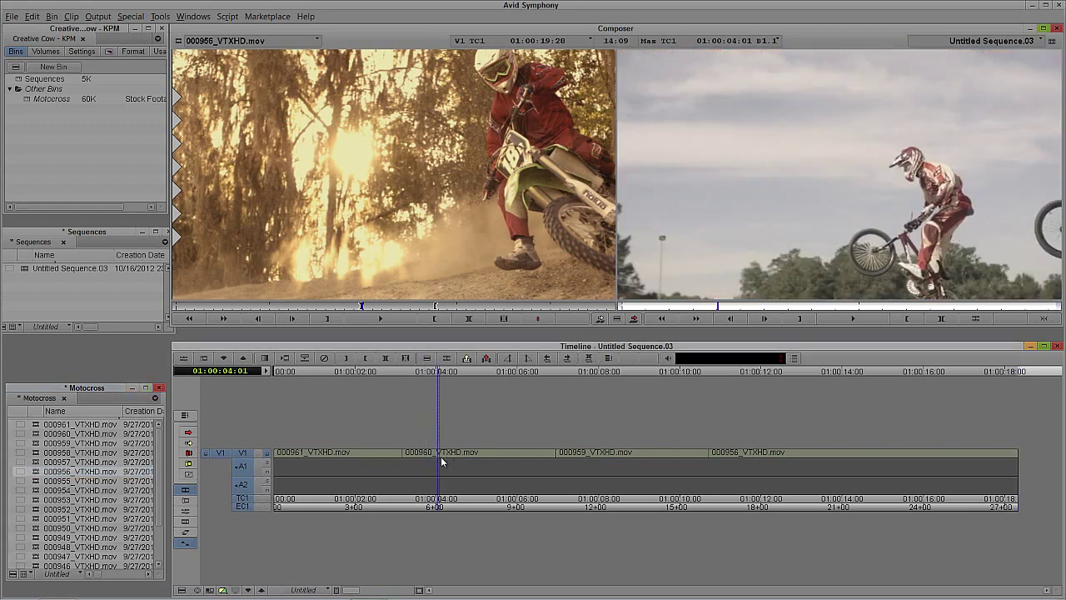
{"action": "left_click_drag", "start_coordinate": [440, 460], "coordinate": [486, 456]}
{"action": "left_click_drag", "start_coordinate": [601, 455], "coordinate": [596, 454]}
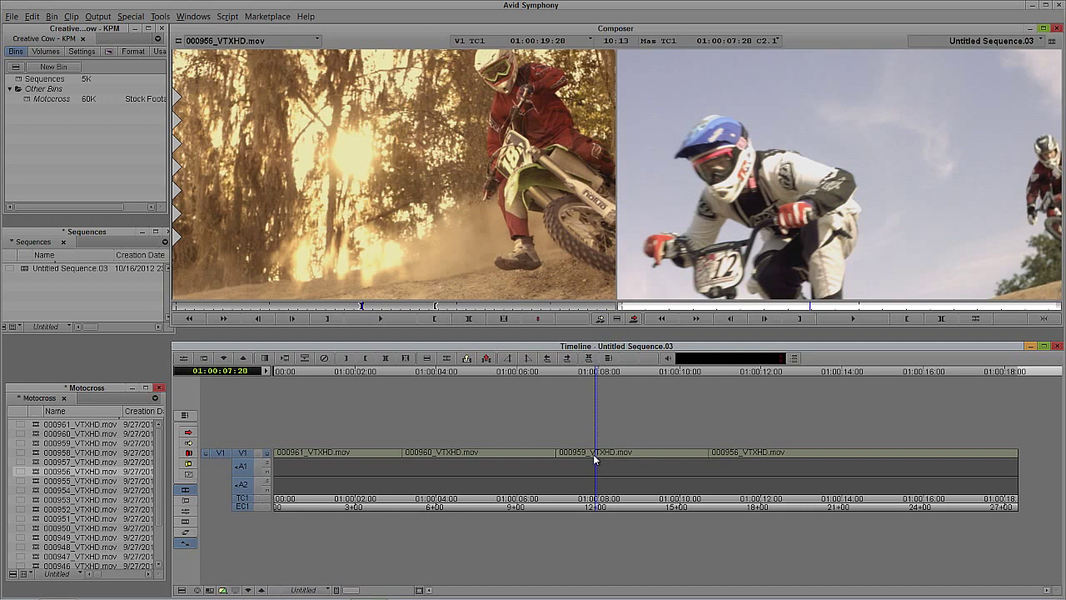
{"action": "key", "text": "Left"}
{"action": "key", "text": "Left"}
{"action": "key", "text": "Left"}
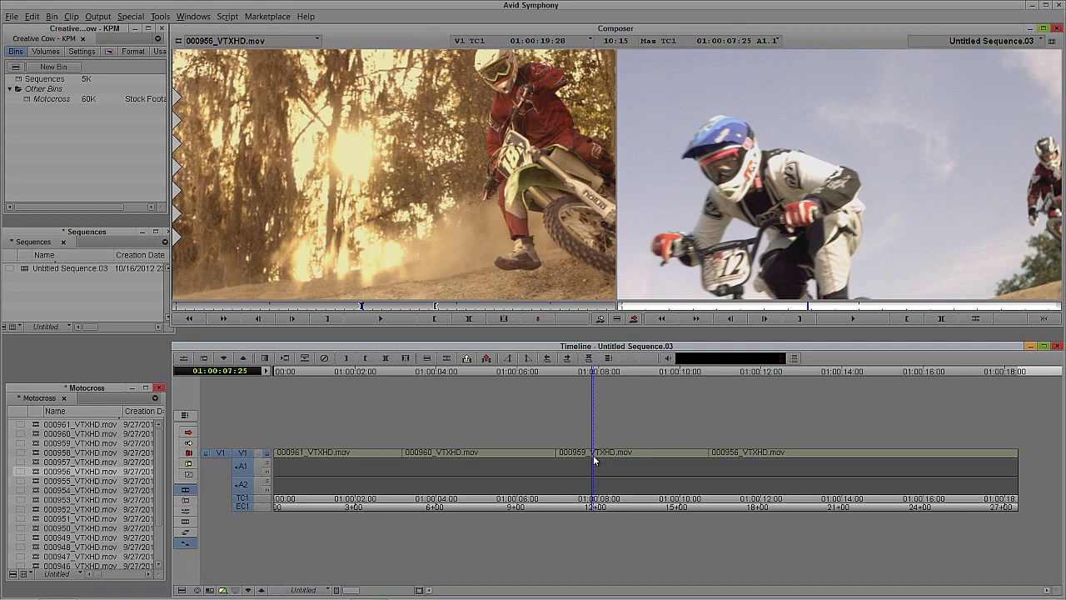
{"action": "left_click_drag", "start_coordinate": [595, 460], "coordinate": [509, 467]}
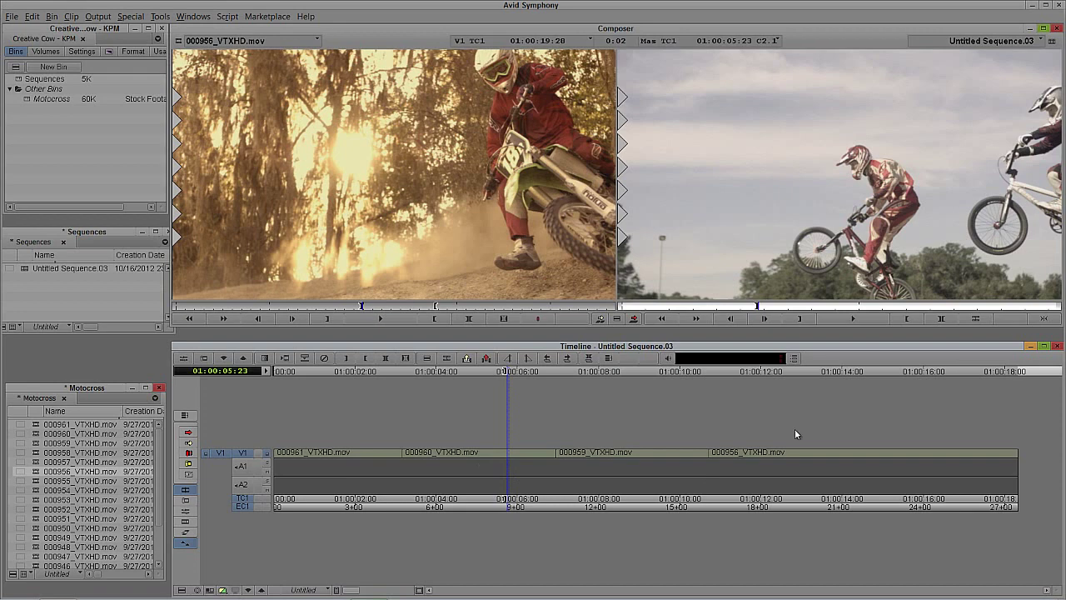
{"action": "left_click", "coordinate": [1044, 318]}
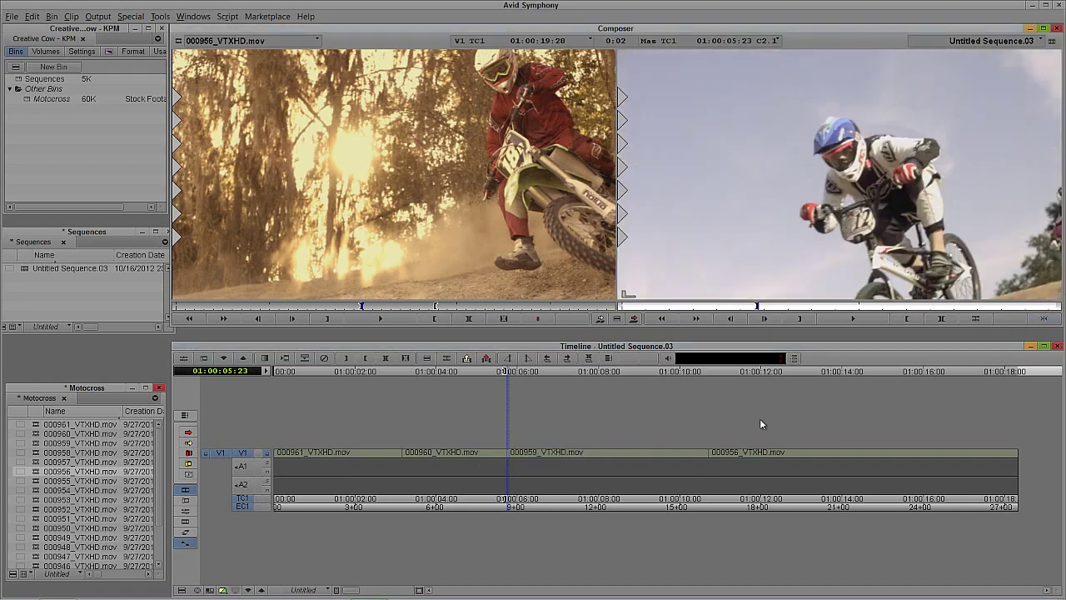
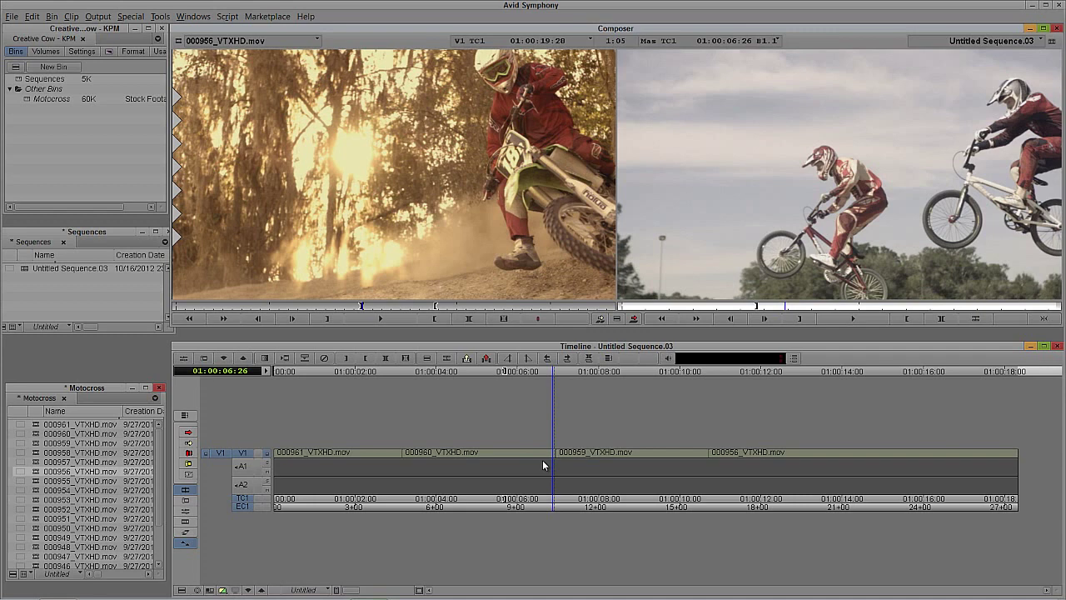
- Mark an In point at 01:00:06:26 and extend the cut between clips 000960_VTXHD.mov and 000959_VTXHD.mov to it
{"action": "key", "text": "i"}
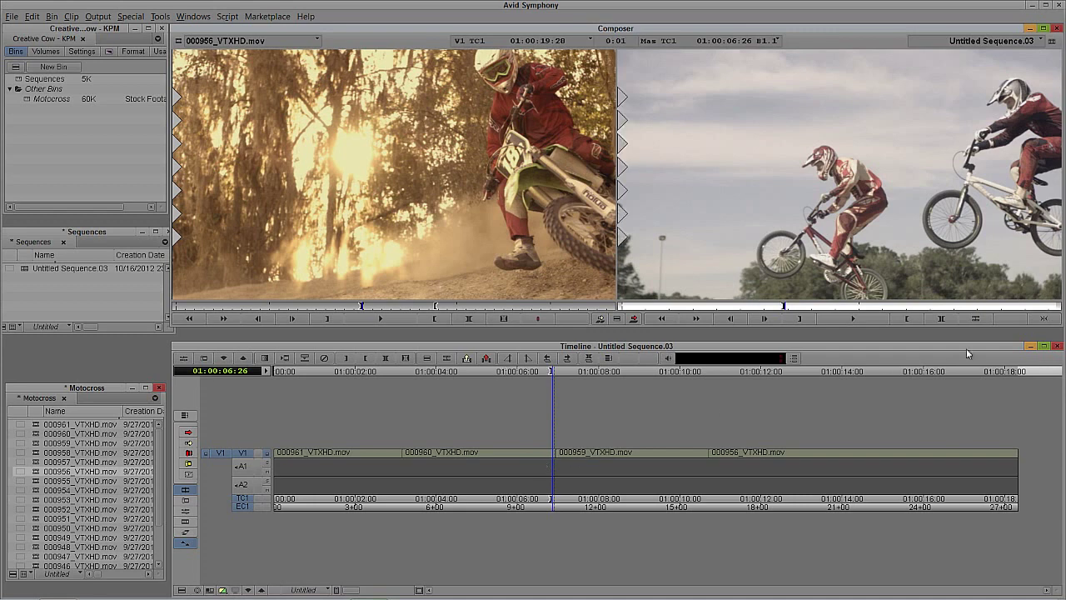
{"action": "left_click", "coordinate": [1049, 319]}
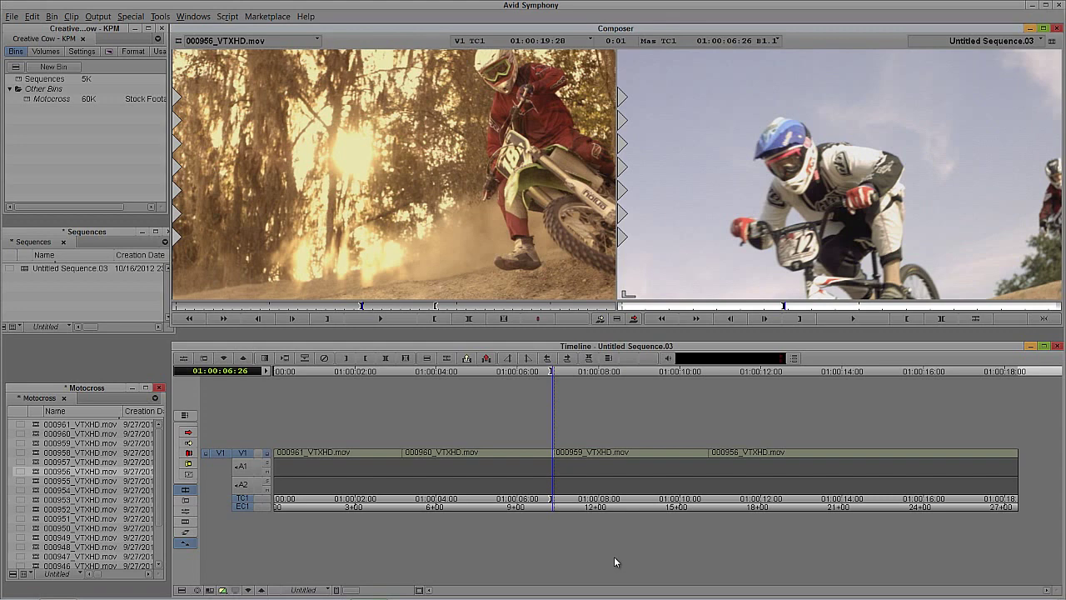
- Mark only an Out point at 01:00:11:29 within clip 000956_VTXHD.mov and extend the end of clip 000959_VTXHD.mov to it
{"action": "left_click", "coordinate": [534, 444]}
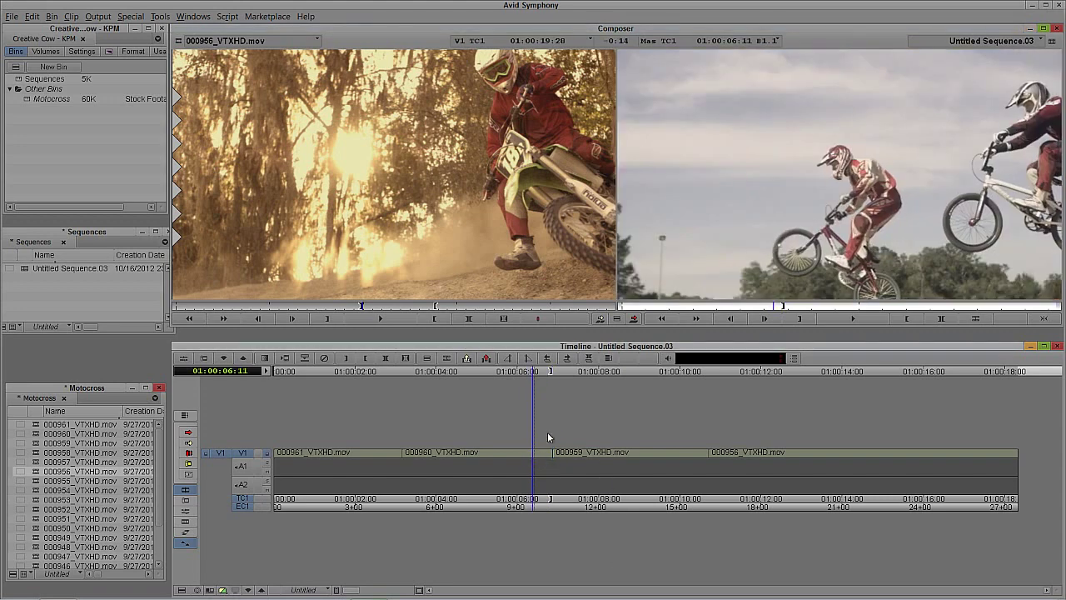
{"action": "left_click_drag", "start_coordinate": [677, 457], "coordinate": [752, 452]}
{"action": "key", "text": "space"}
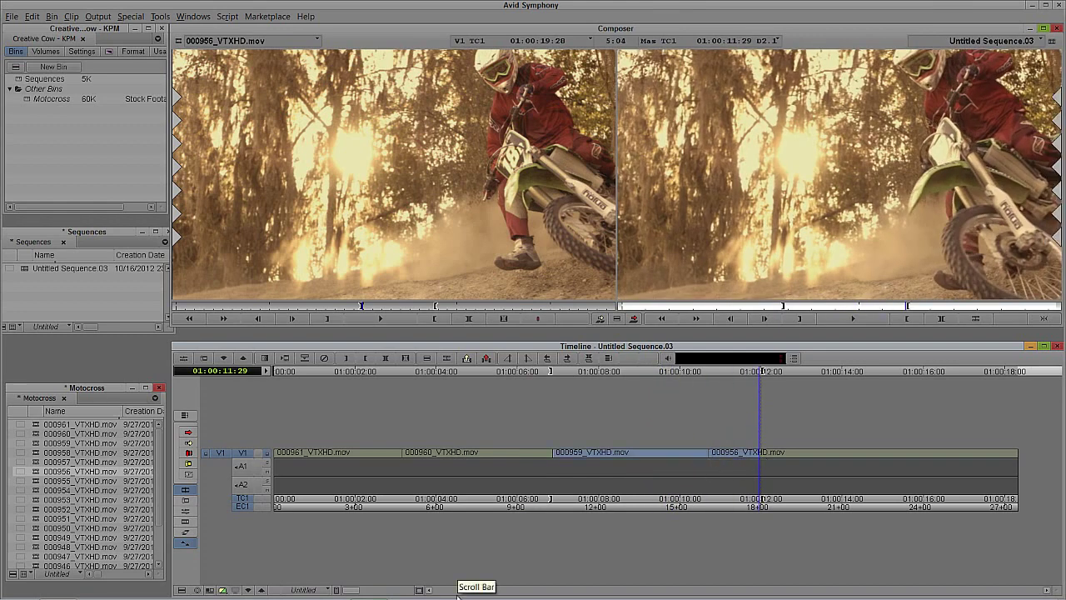
{"action": "left_click", "coordinate": [631, 452]}
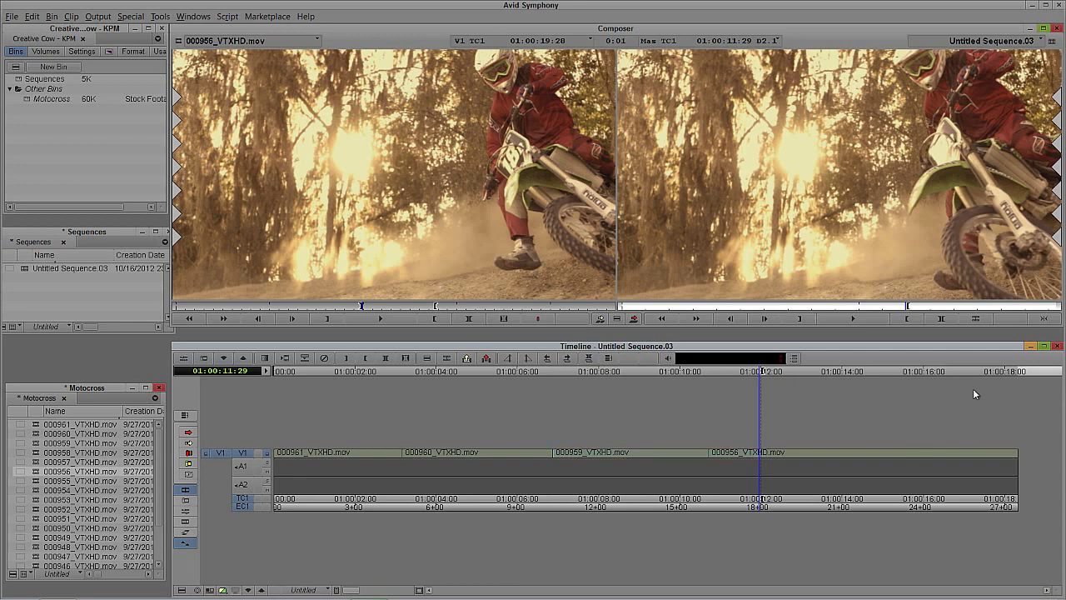
{"action": "left_click", "coordinate": [1044, 319]}
{"action": "left_click", "coordinate": [1045, 320]}
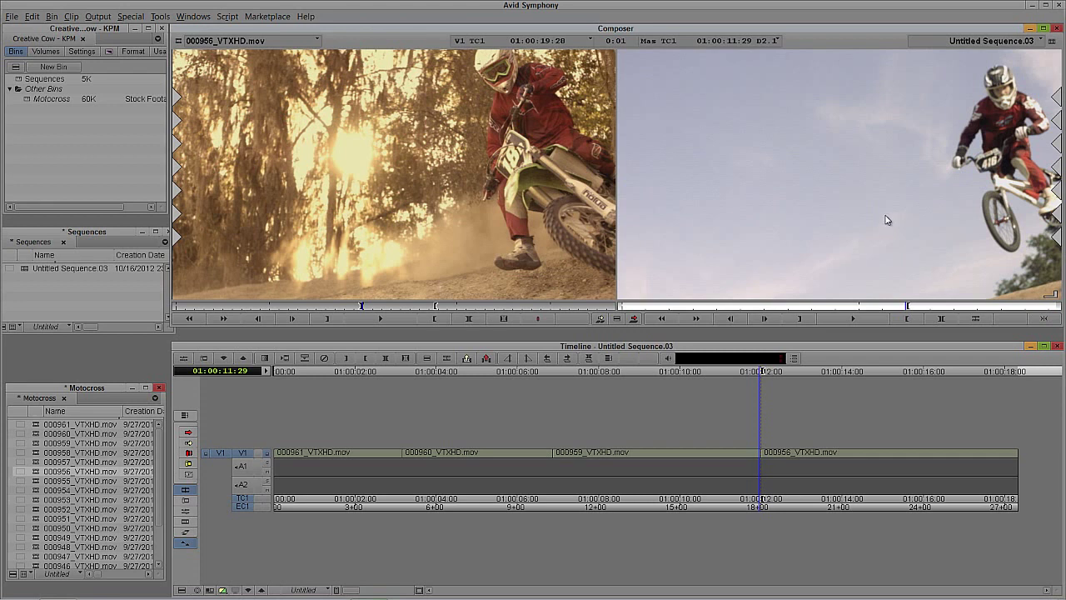
- Add a second video track to the sequence
{"action": "key", "text": "ctrl+y"}
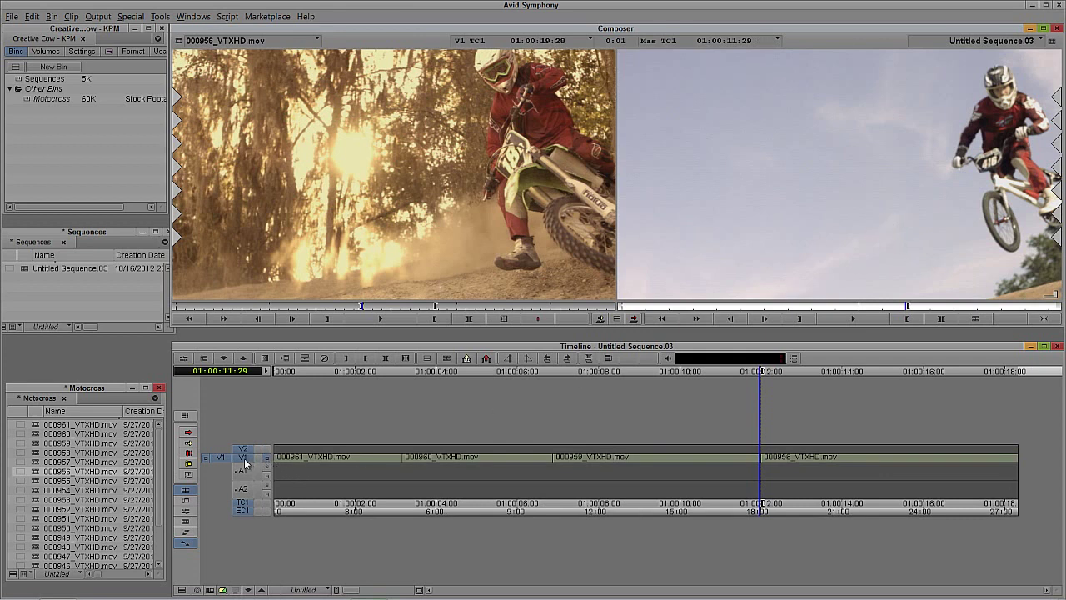
- Patch the source video to V2, load clip 000950_VTXHD.mov, and mark a 7:29 section of it ending at 01:00:25:14
{"action": "left_click_drag", "start_coordinate": [220, 458], "coordinate": [243, 449]}
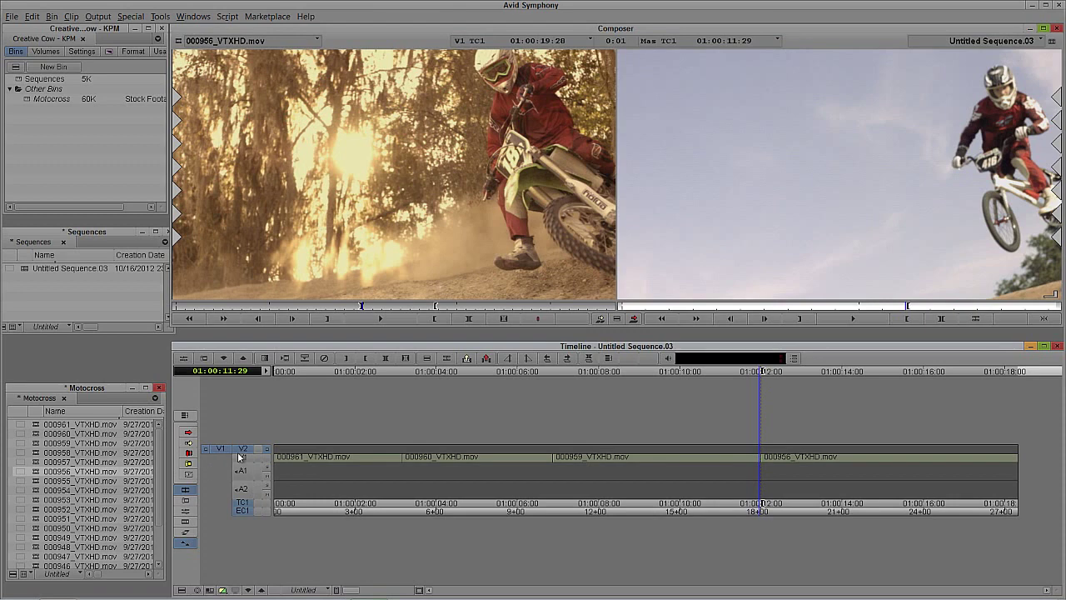
{"action": "double_click", "coordinate": [46, 528]}
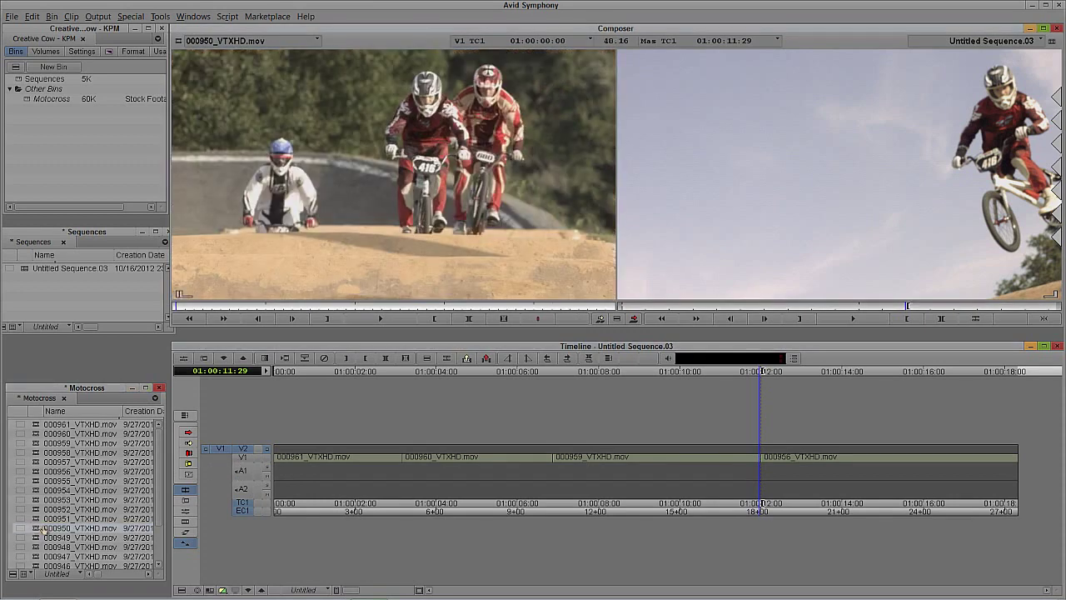
{"action": "left_click_drag", "start_coordinate": [356, 308], "coordinate": [408, 307]}
{"action": "key", "text": "i"}
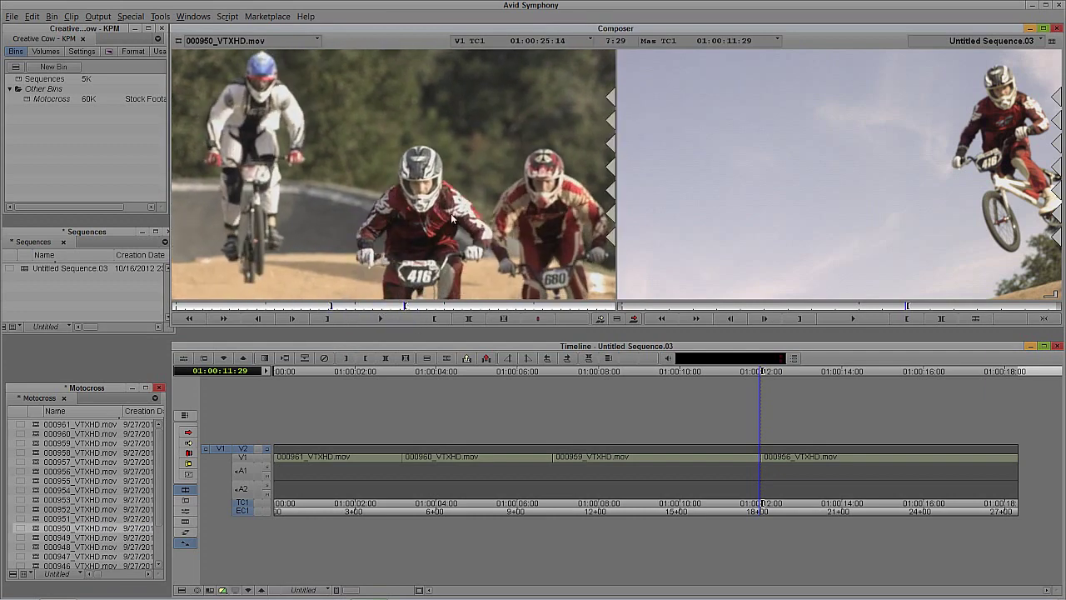
- Mark the sequence at 01:00:07:04 and overwrite the marked section of 000950_VTXHD.mov onto V2 from there
{"action": "left_click", "coordinate": [825, 253]}
{"action": "left_click_drag", "start_coordinate": [633, 473], "coordinate": [564, 469]}
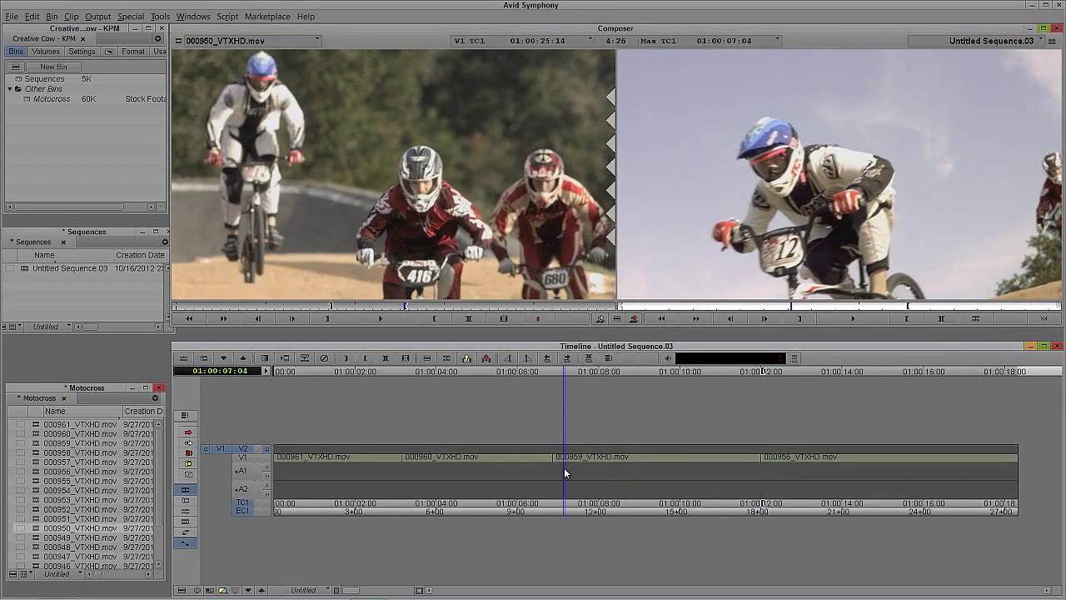
{"action": "key", "text": "i"}
{"action": "key", "text": "o"}
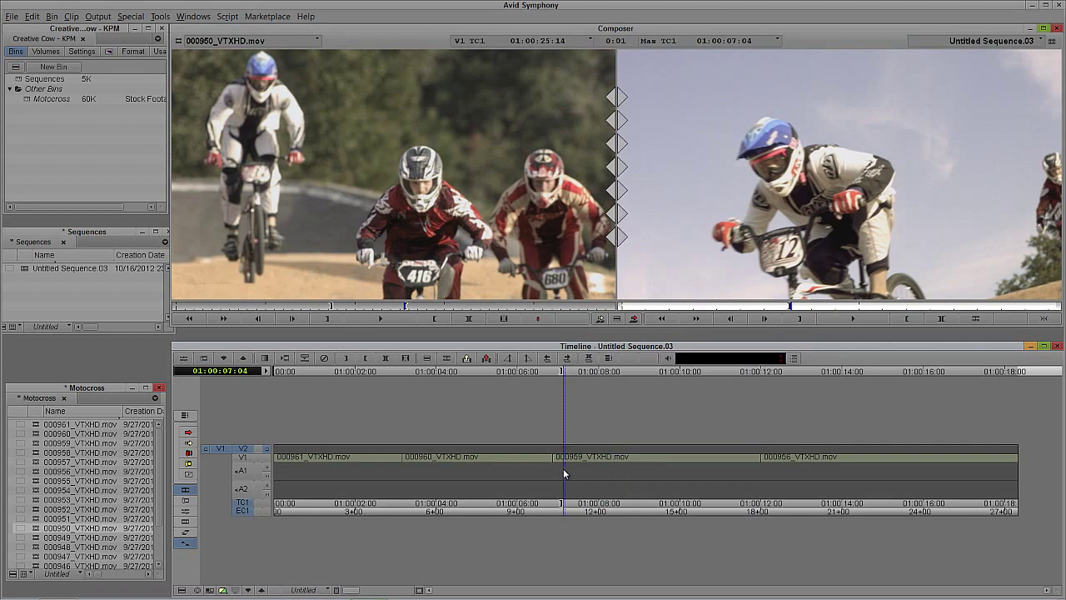
{"action": "key", "text": "b"}
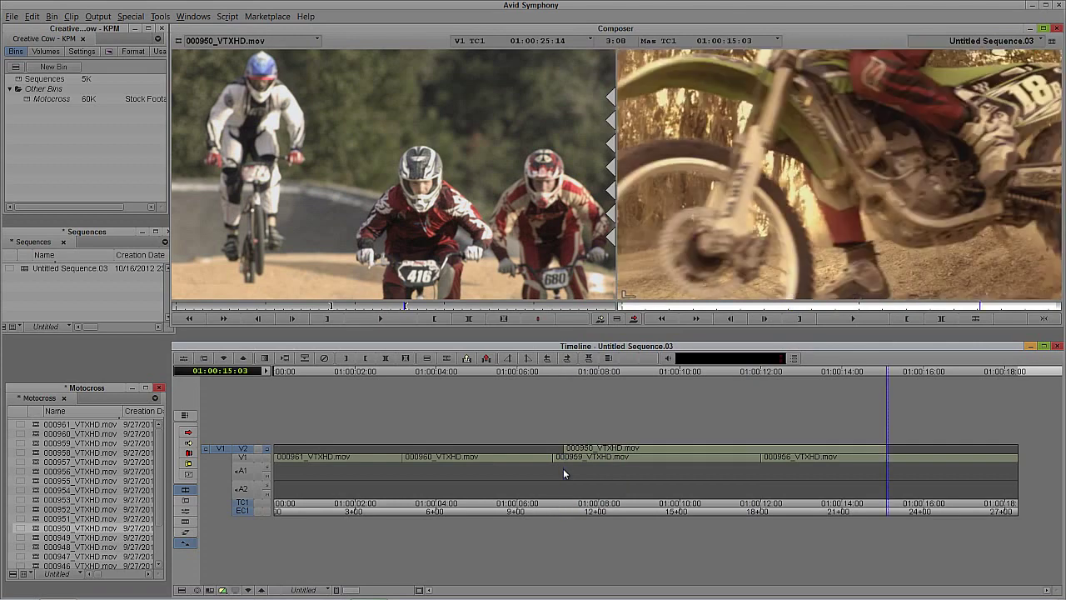
- Try overwriting V1 with the V2 clip, first across the cut between 000961 and 000960 and again from 000960's start, undoing both moves
{"action": "left_click_drag", "start_coordinate": [589, 452], "coordinate": [637, 450]}
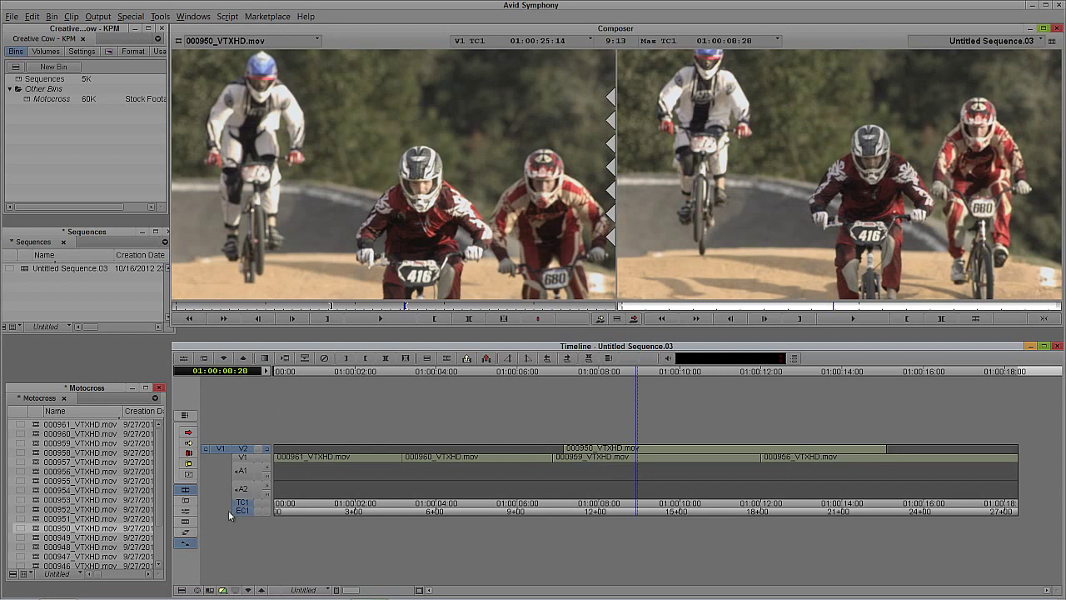
{"action": "left_click", "coordinate": [189, 435]}
{"action": "left_click", "coordinate": [601, 448]}
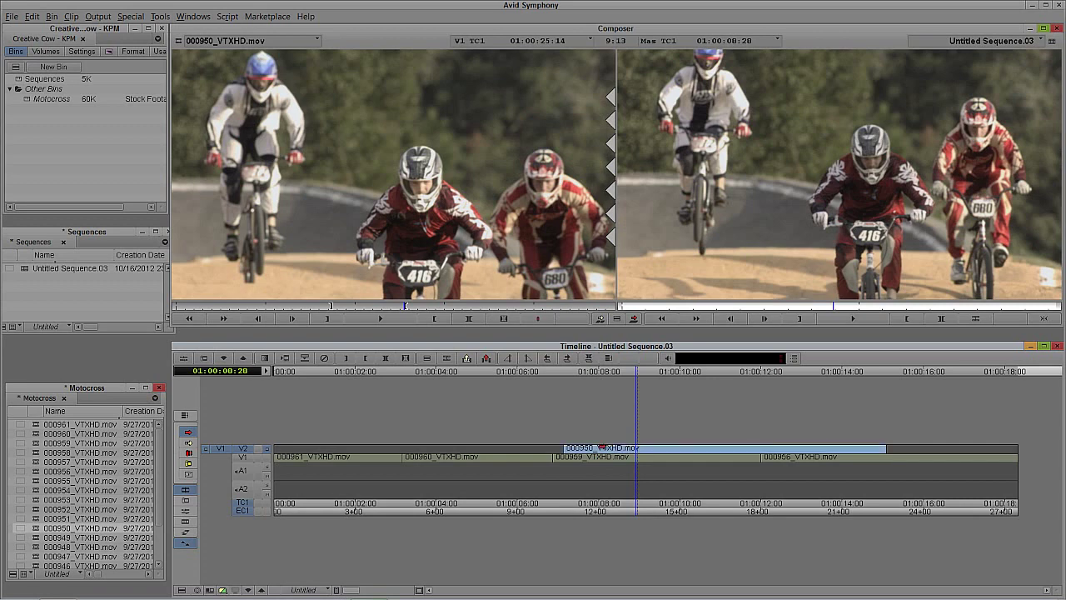
{"action": "left_click_drag", "start_coordinate": [601, 447], "coordinate": [425, 460]}
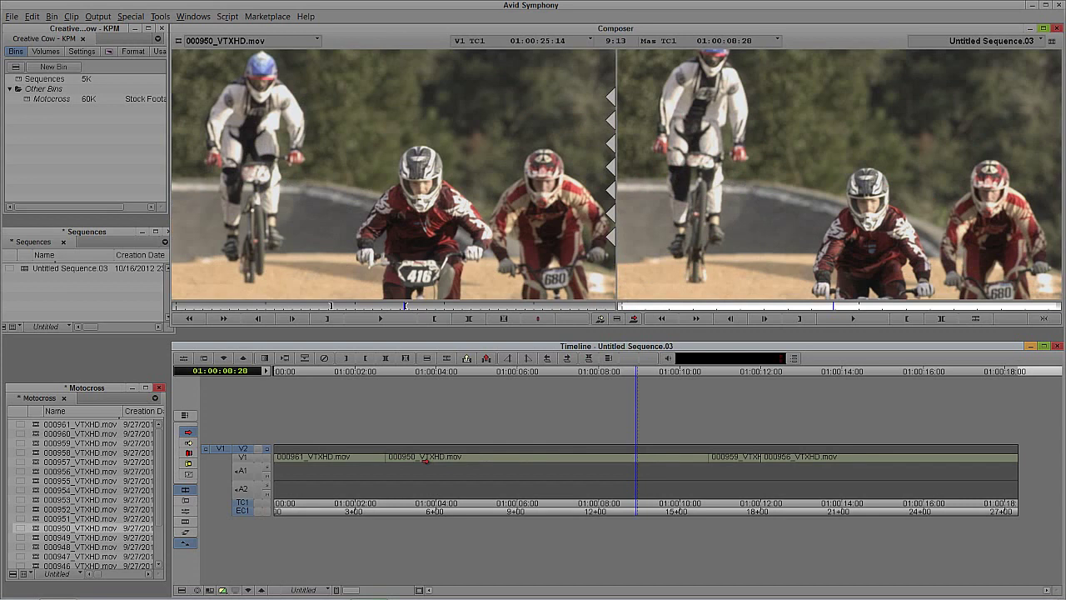
{"action": "key", "text": "ctrl+z"}
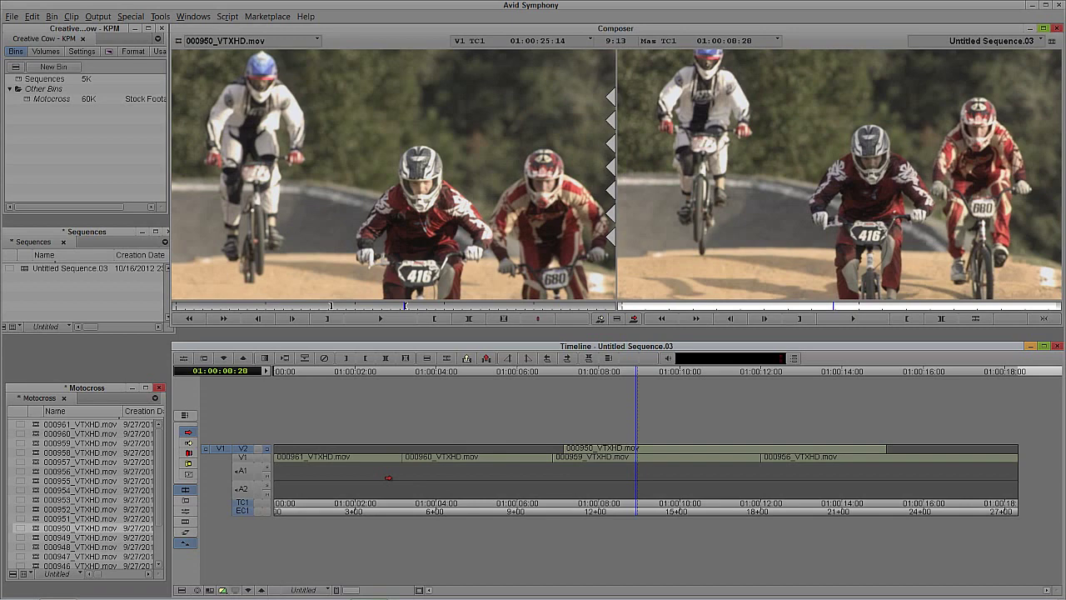
{"action": "left_click_drag", "start_coordinate": [590, 447], "coordinate": [456, 465]}
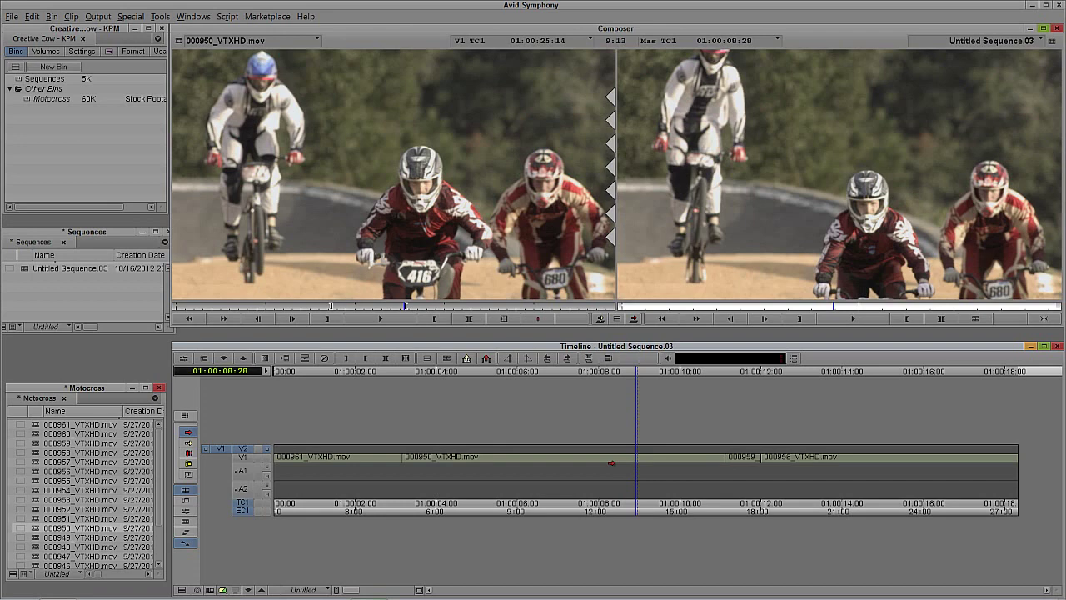
{"action": "key", "text": "ctrl+z"}
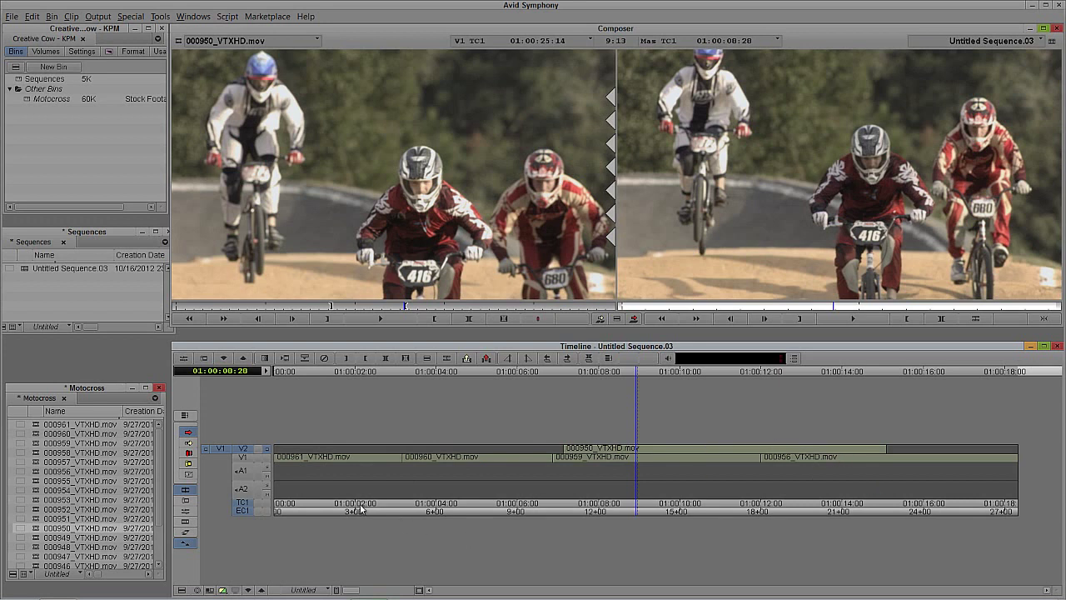
- Try an Extract/Splice-in move of the V2 clip 000950_VTXHD.mov between 000961 and 000960 on V1, and patch the source back to V1
{"action": "left_click", "coordinate": [190, 433]}
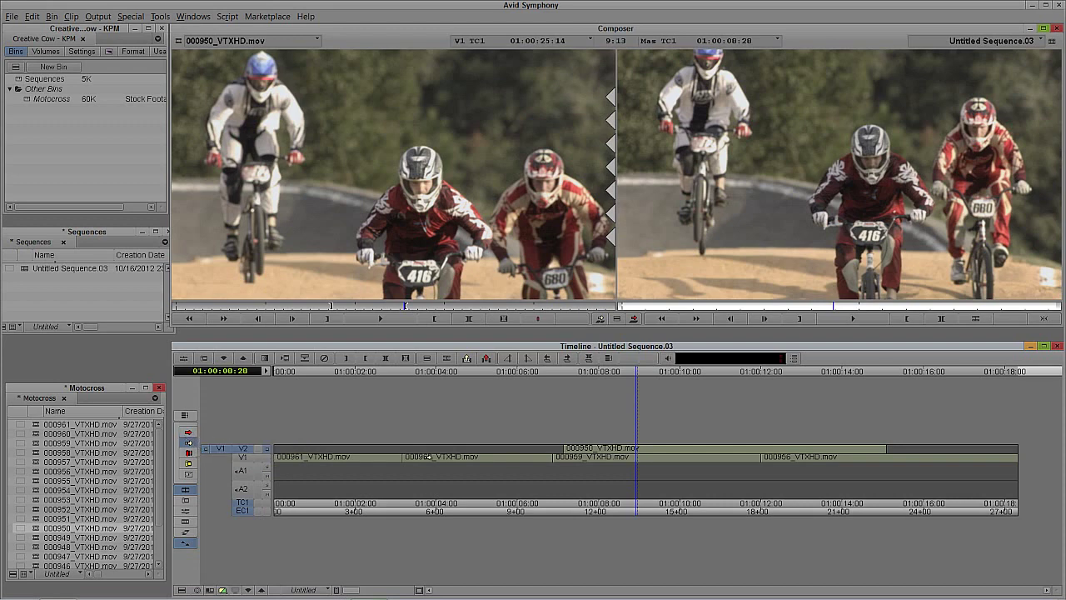
{"action": "left_click", "coordinate": [640, 448]}
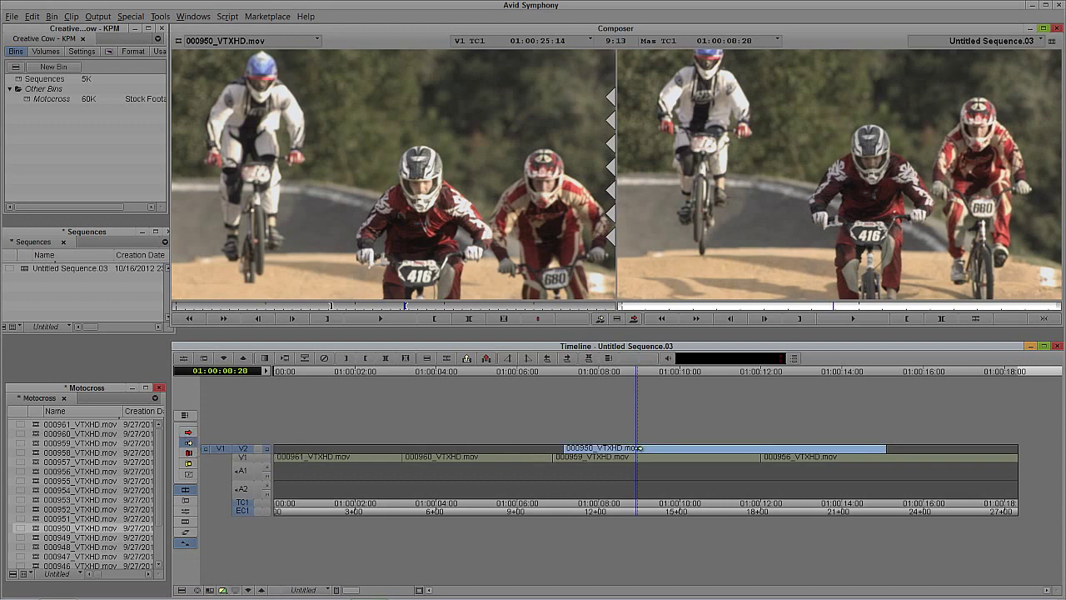
{"action": "left_click_drag", "start_coordinate": [640, 448], "coordinate": [595, 448]}
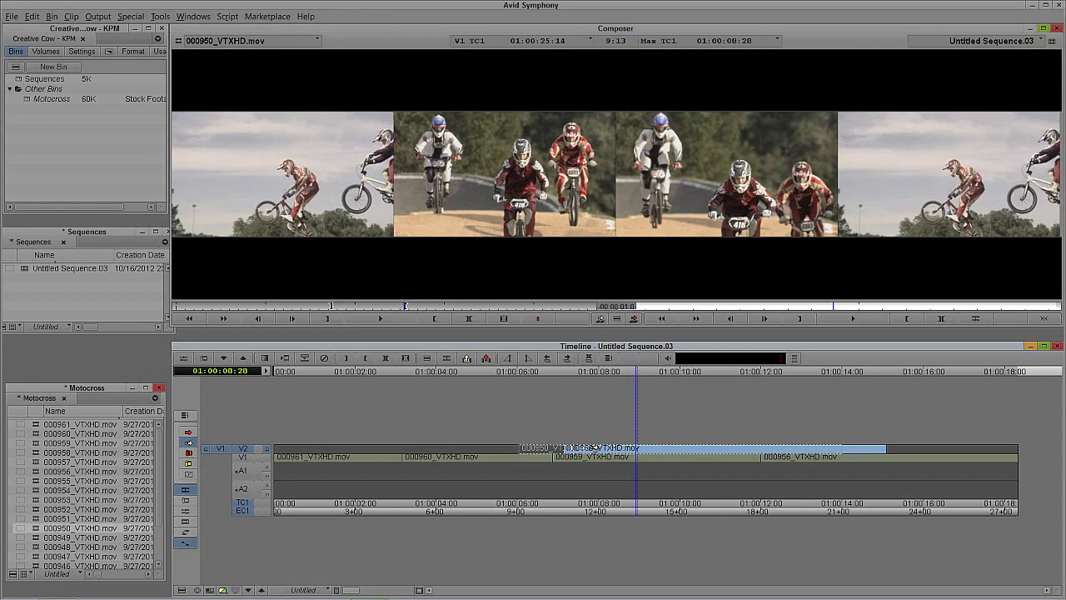
{"action": "left_click_drag", "start_coordinate": [584, 448], "coordinate": [497, 460]}
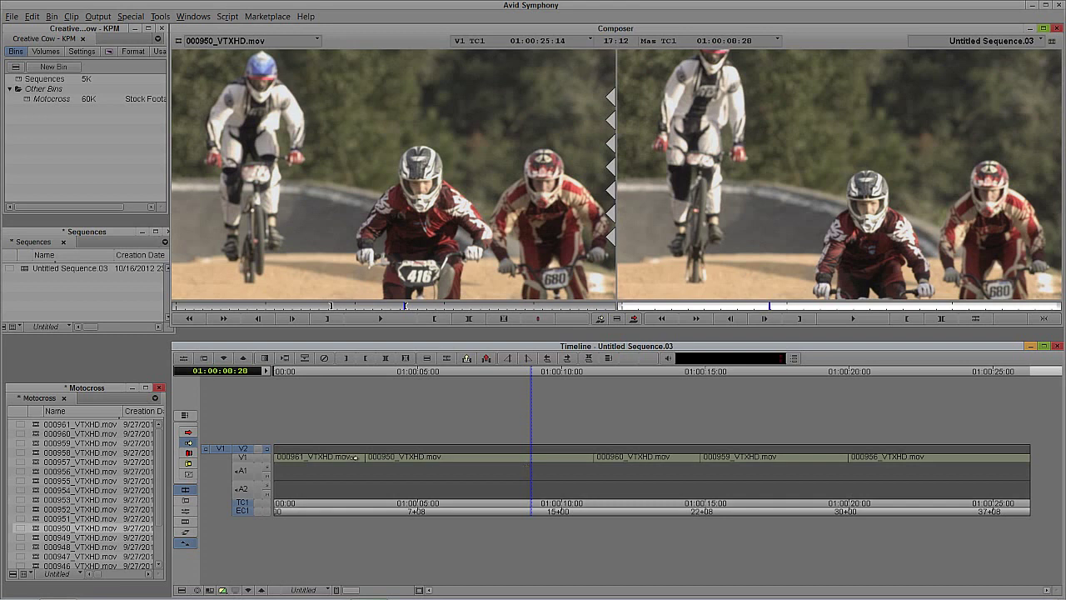
{"action": "left_click_drag", "start_coordinate": [219, 449], "coordinate": [242, 457]}
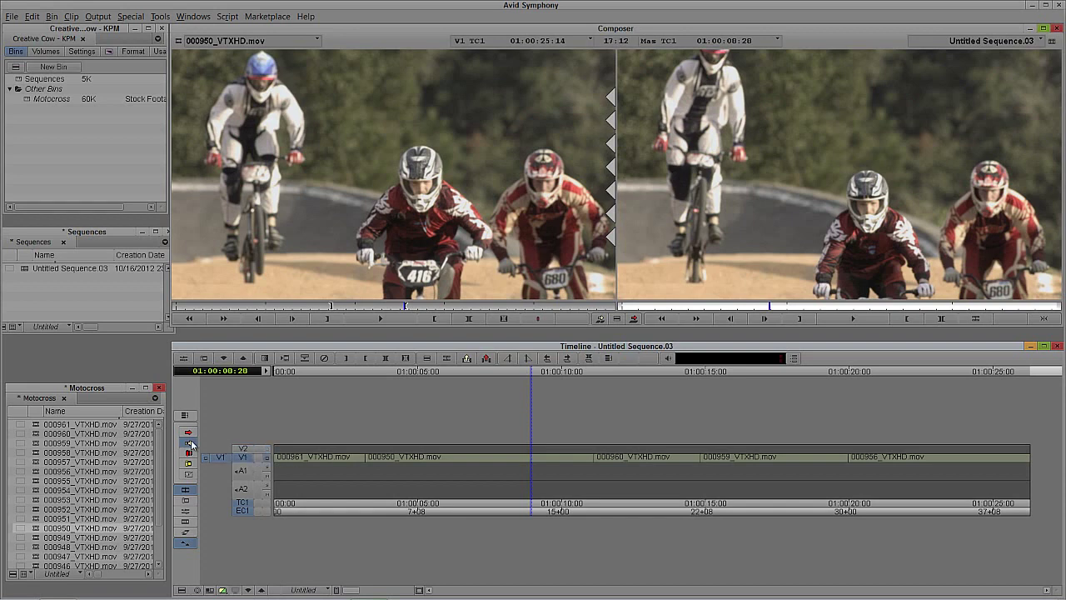
- Open the Keyboard settings to examine the current key mapping, and close them
{"action": "left_click", "coordinate": [161, 17]}
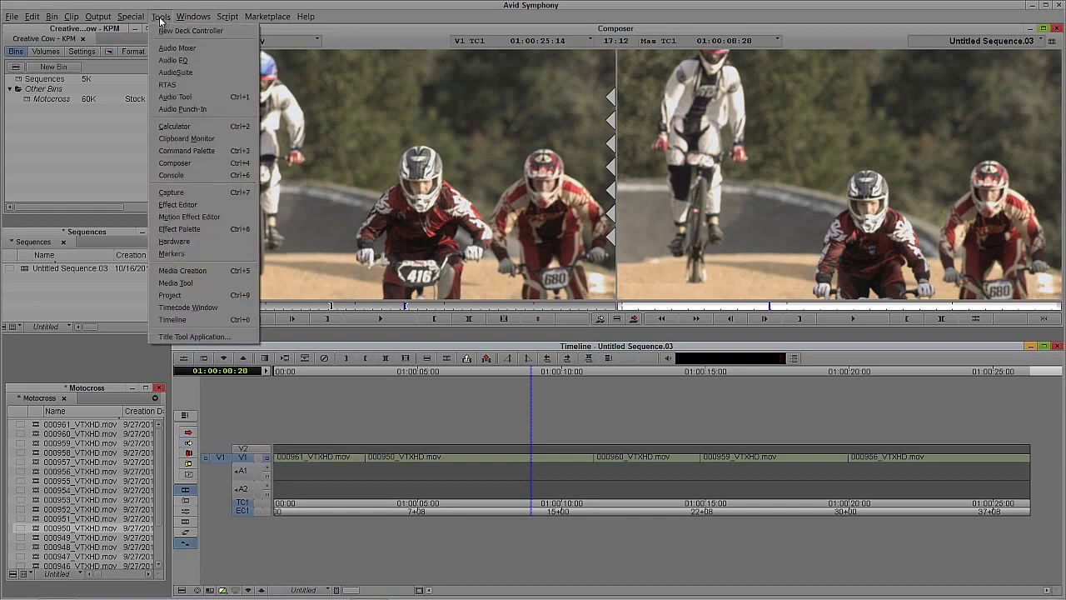
{"action": "left_click", "coordinate": [83, 60]}
{"action": "left_click", "coordinate": [81, 52]}
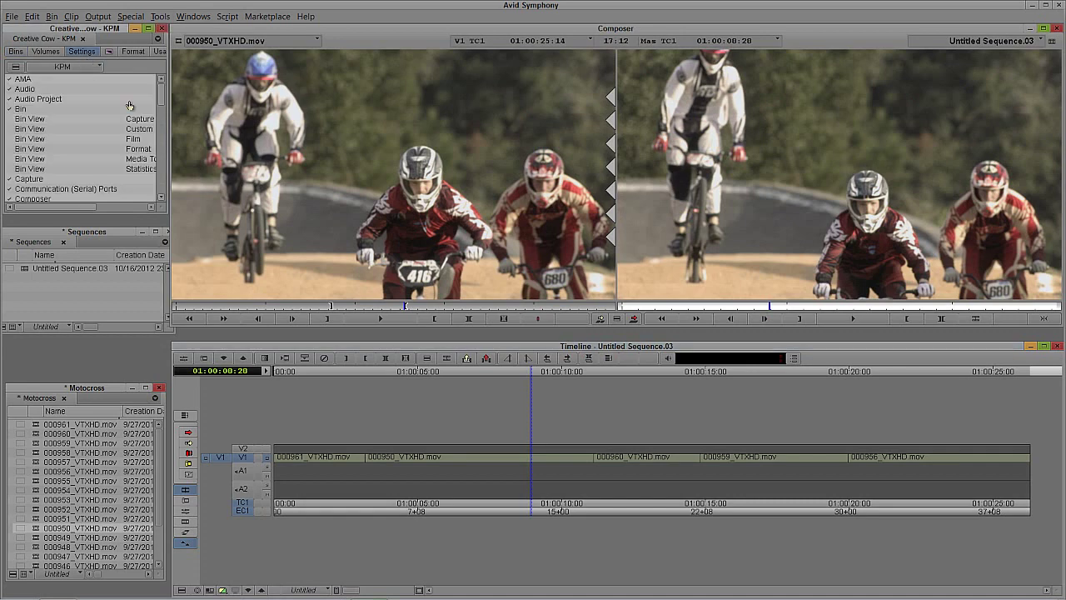
{"action": "scroll", "coordinate": [161, 101], "scroll_direction": "down", "scroll_amount": 1}
{"action": "scroll", "coordinate": [161, 101], "scroll_direction": "down", "scroll_amount": 6}
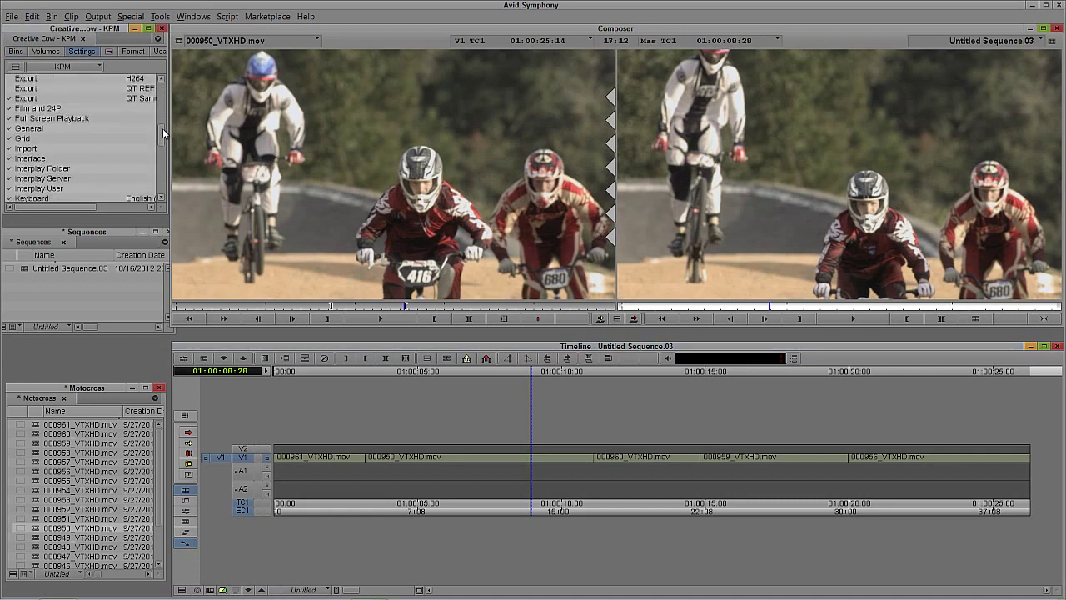
{"action": "double_click", "coordinate": [52, 165]}
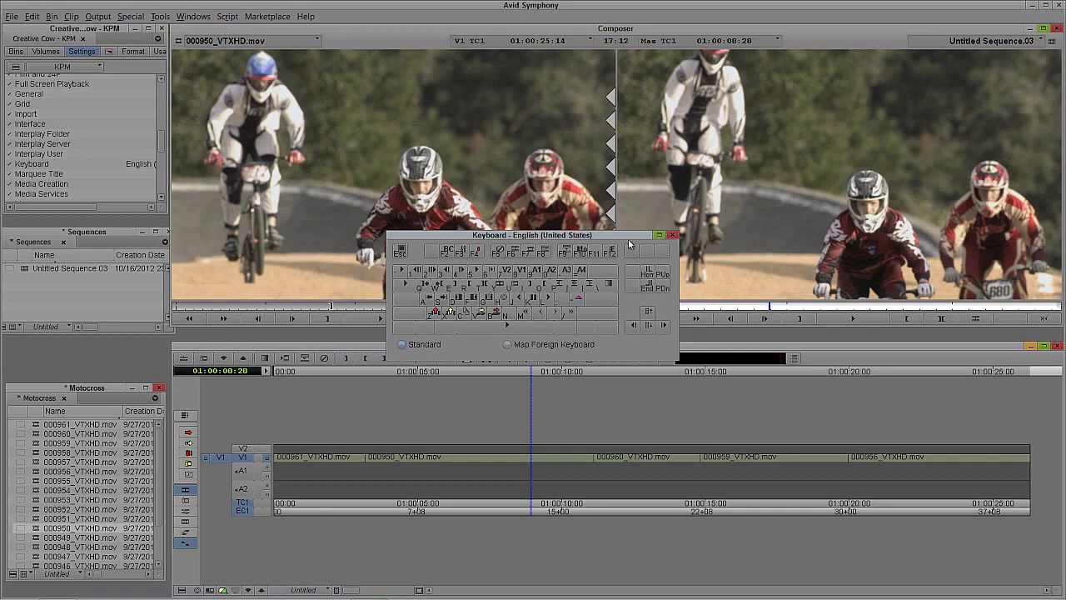
{"action": "left_click", "coordinate": [671, 236]}
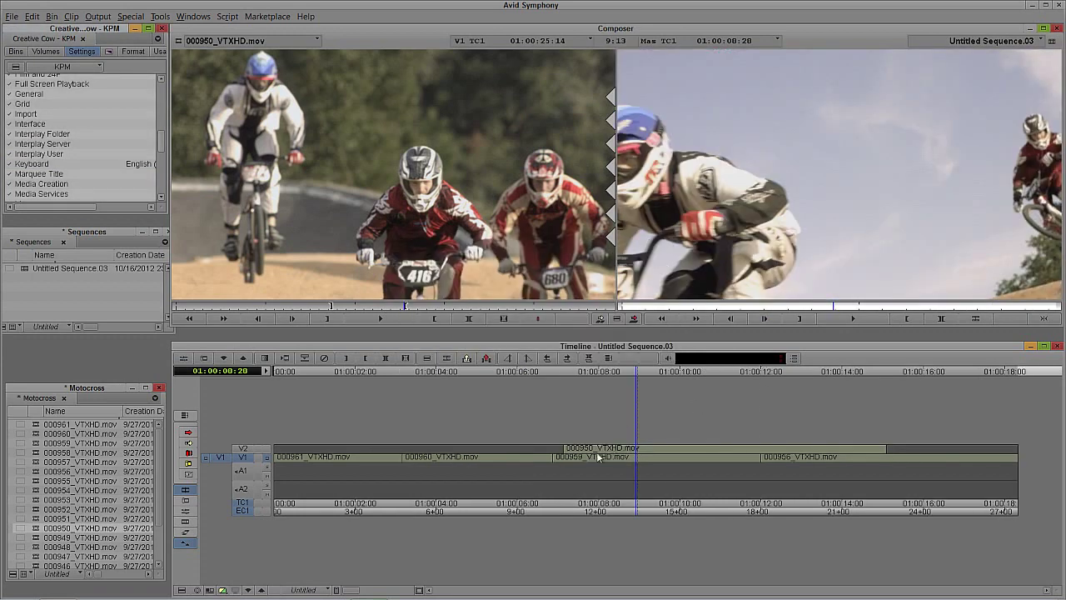
- Patch the source to V2 and add an edit in the V2 clip 000950_VTXHD.mov at 01:00:10:23
{"action": "left_click", "coordinate": [669, 457]}
{"action": "left_click_drag", "start_coordinate": [671, 459], "coordinate": [712, 455]}
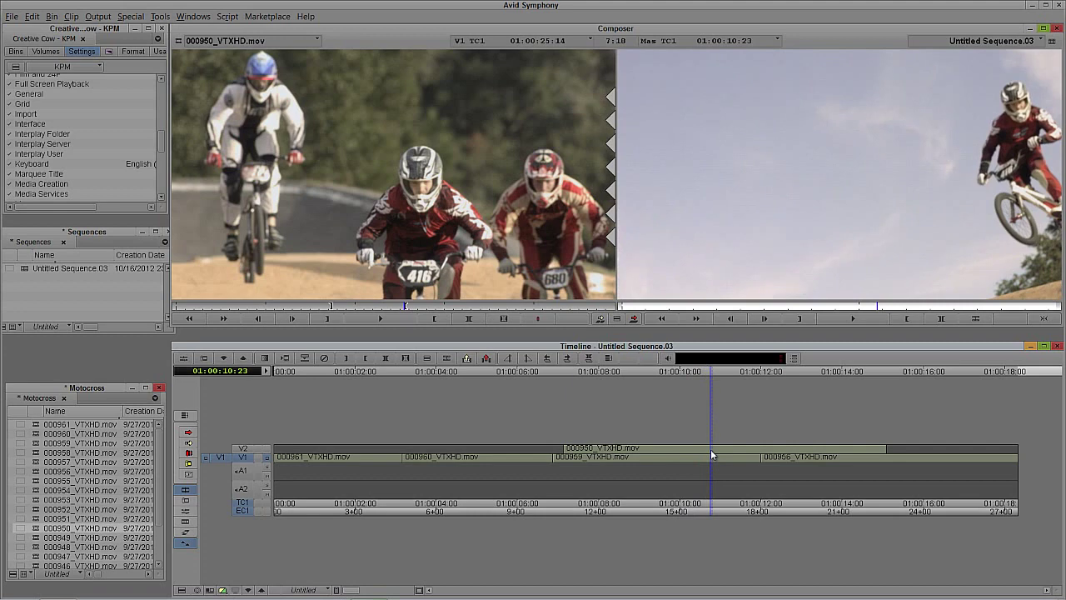
{"action": "key", "text": "h"}
{"action": "left_click_drag", "start_coordinate": [220, 457], "coordinate": [243, 448]}
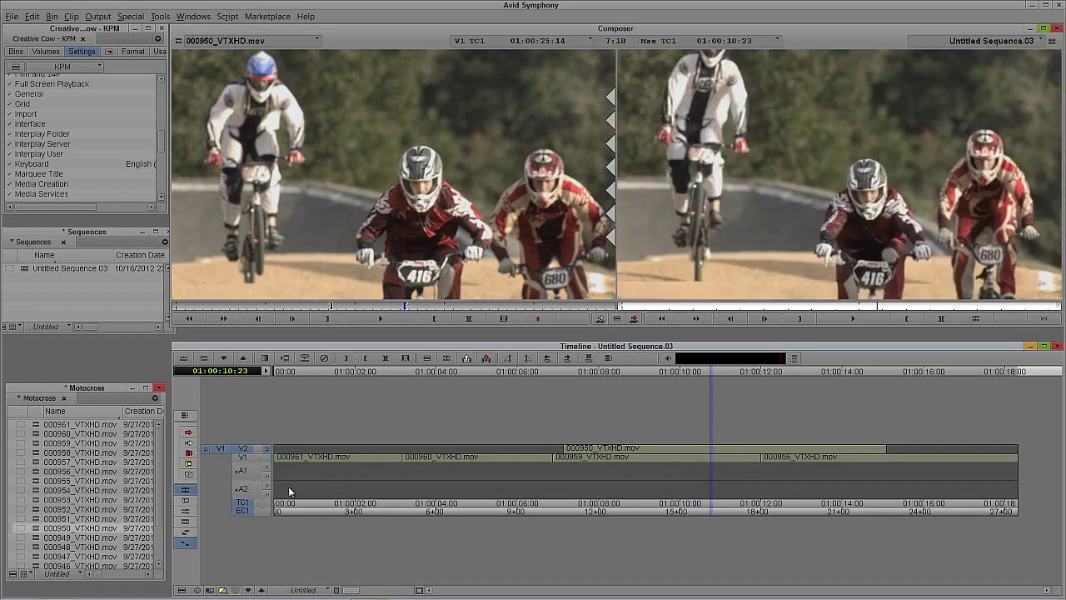
{"action": "key", "text": "h"}
- Move the first part of the split V2 clip onto V1 with Lift/Overwrite, covering the cut between 000961_VTXHD.mov and 000960_VTXHD.mov
{"action": "left_click", "coordinate": [188, 433]}
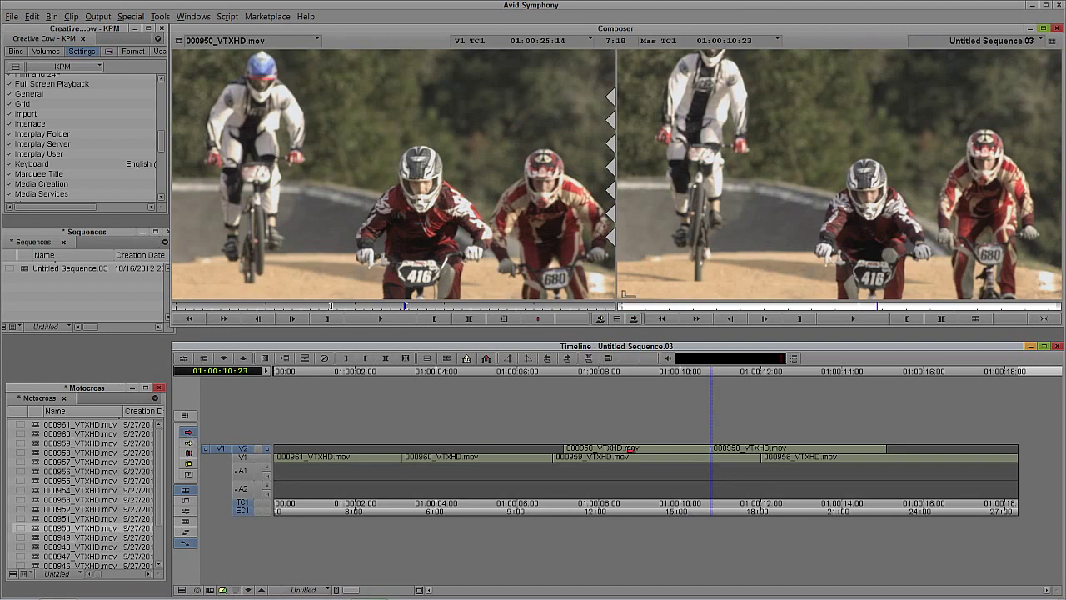
{"action": "left_click_drag", "start_coordinate": [633, 450], "coordinate": [412, 458]}
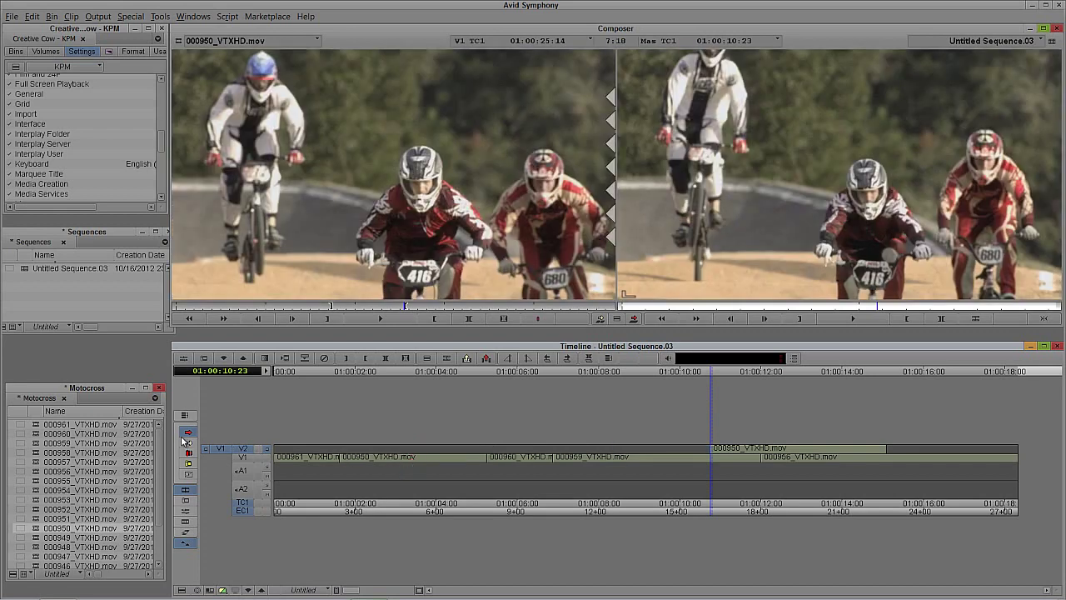
{"action": "key", "text": "Home"}
{"action": "key", "text": "space"}
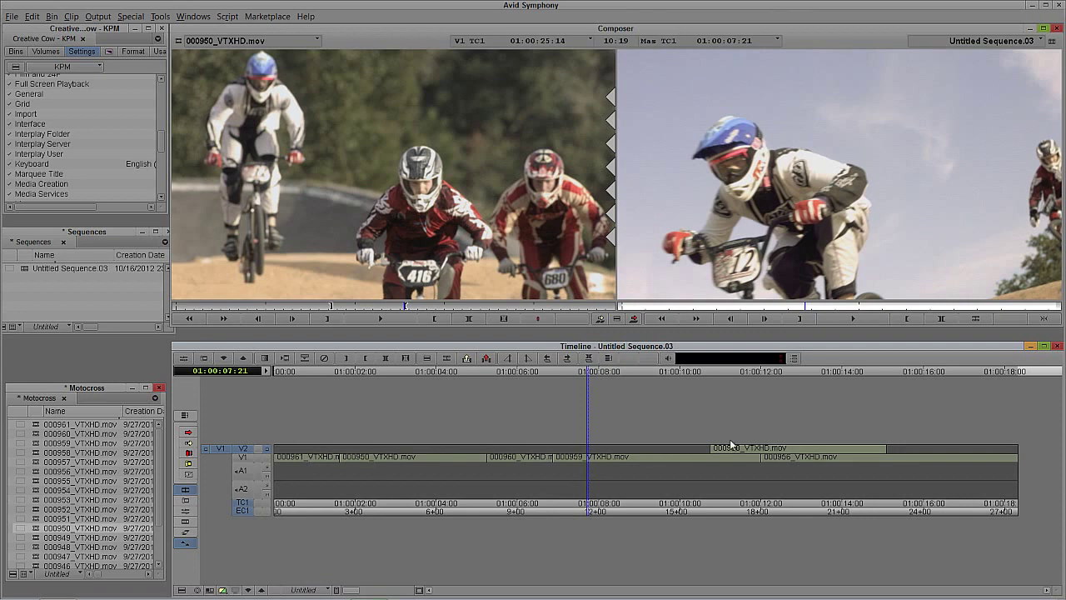
- Mark the remaining 000950_VTXHD.mov segment on V2 and lift it out of the sequence
{"action": "left_click", "coordinate": [758, 457]}
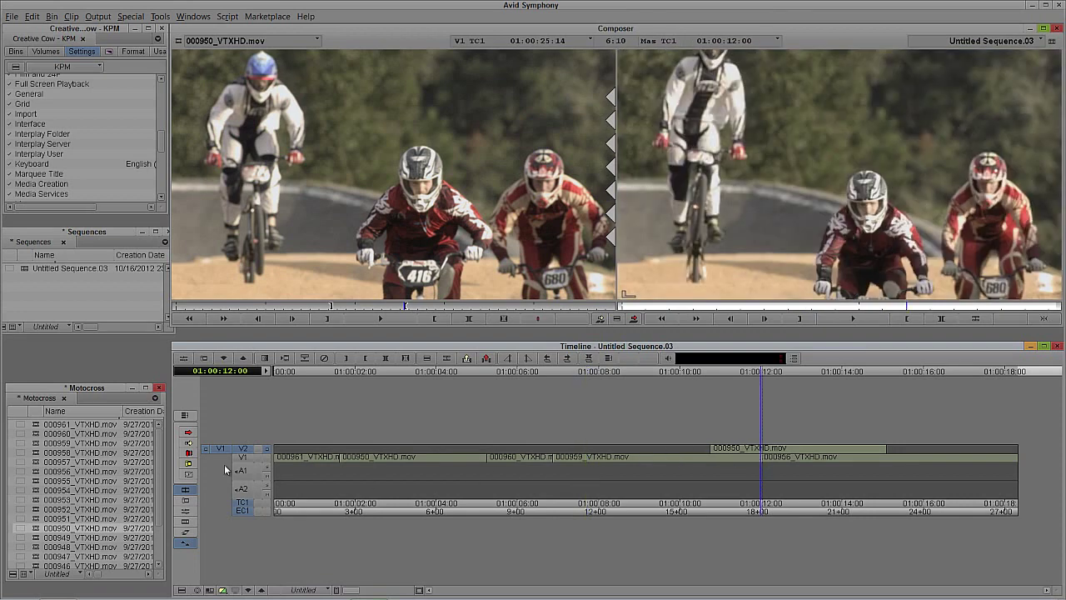
{"action": "key", "text": "t"}
{"action": "key", "text": "Delete"}
- Switch the active track to V1 and mark the whole 000960_VTXHD.mov segment there
{"action": "left_click", "coordinate": [627, 459]}
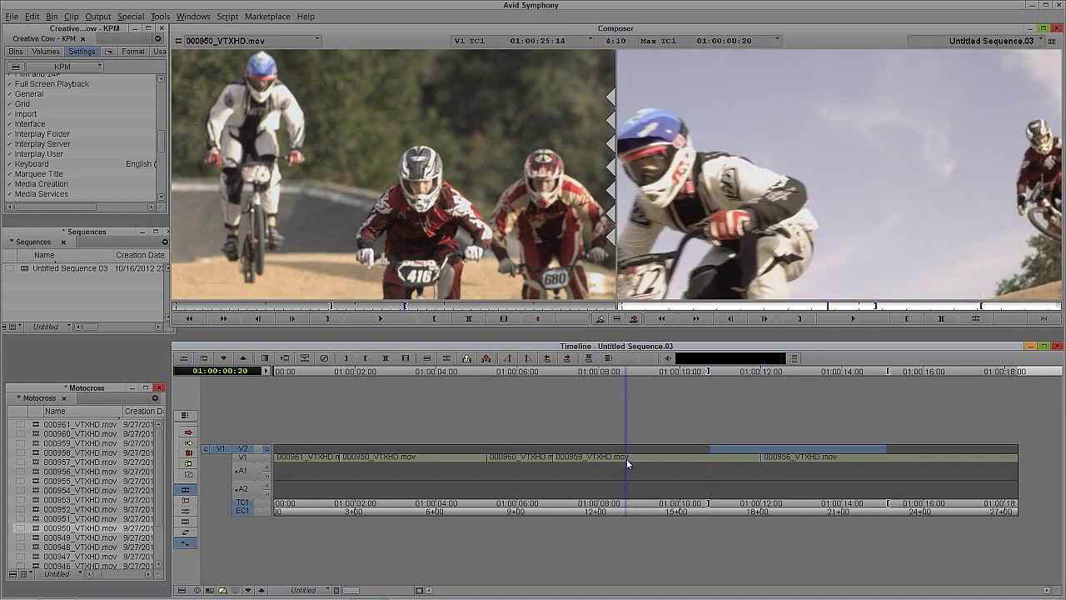
{"action": "left_click", "coordinate": [582, 459]}
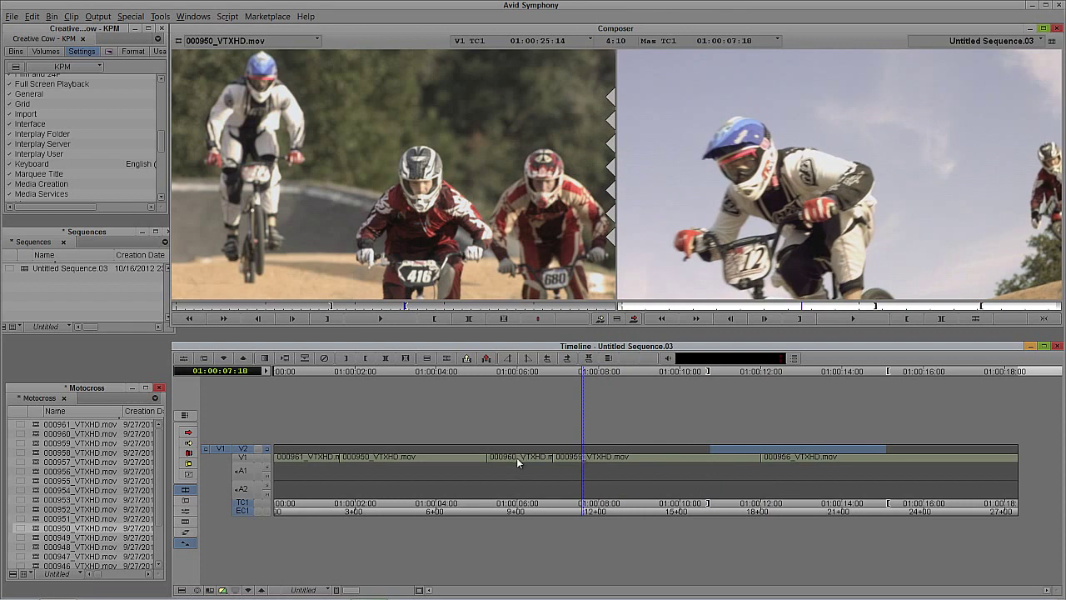
{"action": "left_click", "coordinate": [516, 459]}
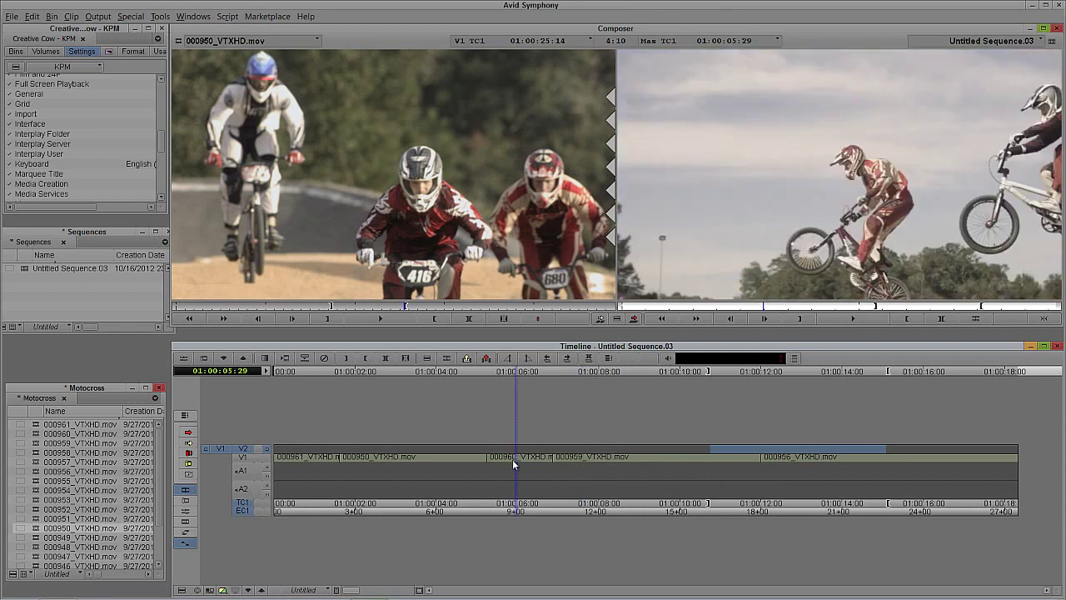
{"action": "left_click", "coordinate": [245, 453]}
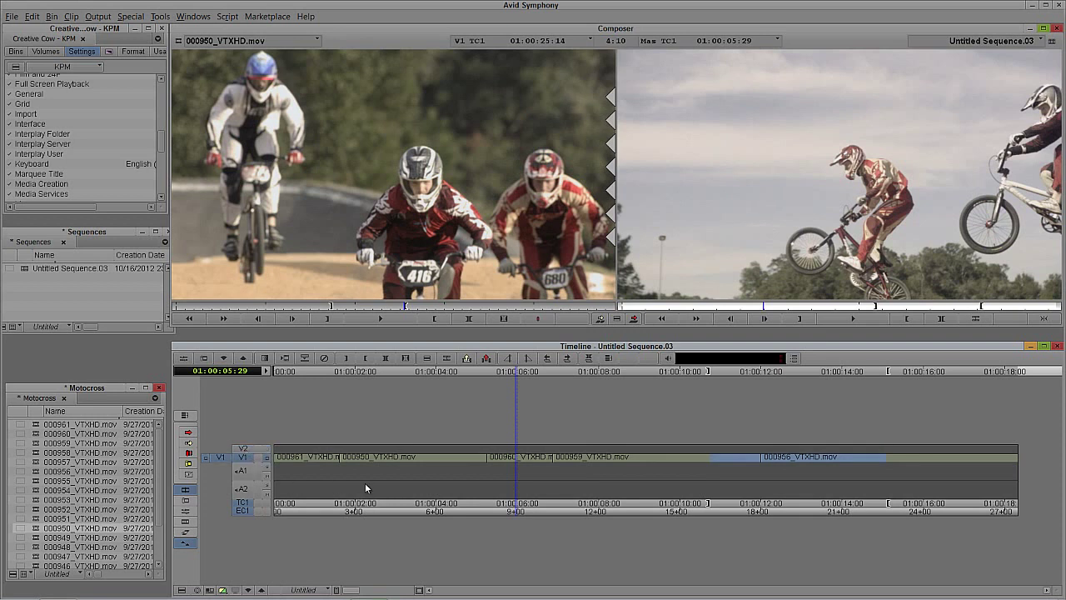
{"action": "key", "text": "t"}
- Try lifting the marked 000960_VTXHD.mov segment from V1, and undo the lift
{"action": "key", "text": "z"}
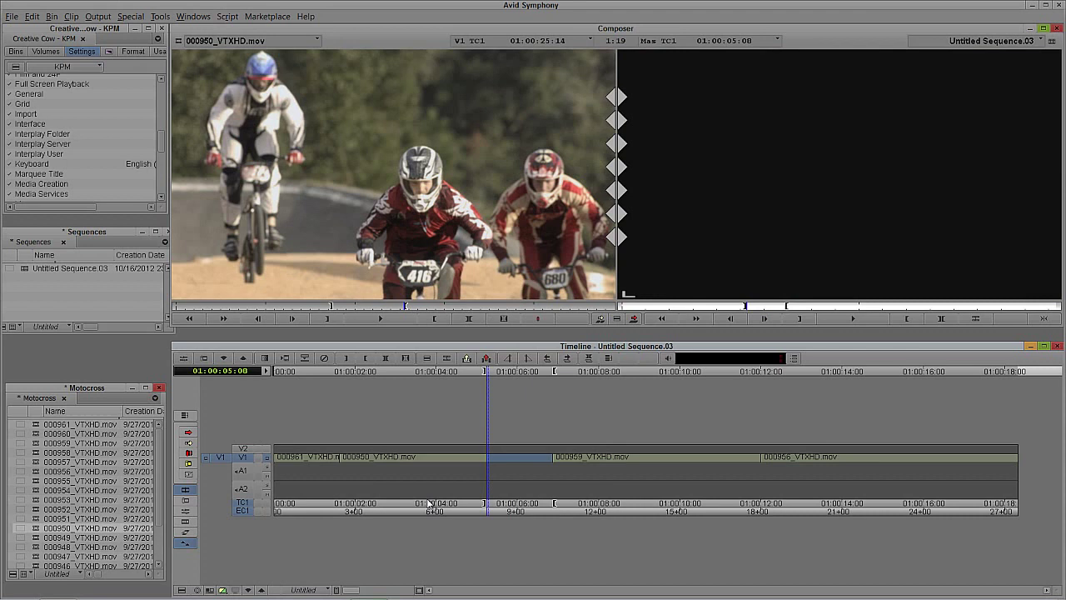
{"action": "key", "text": "b"}
{"action": "key", "text": "space"}
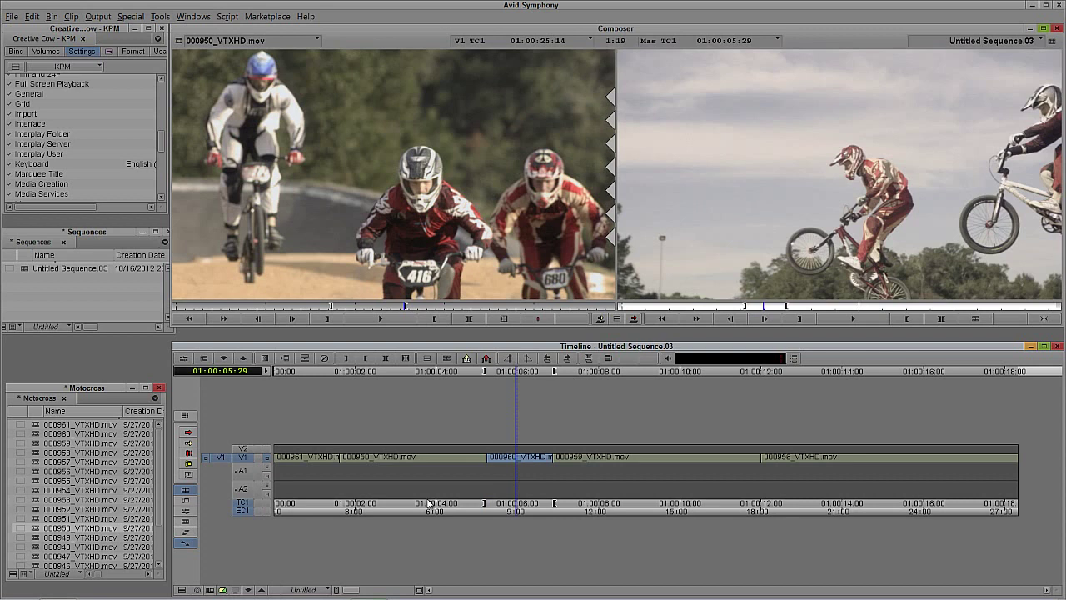
- Extract the marked 000960_VTXHD.mov segment from V1 so that its gap closes
{"action": "key", "text": "x"}
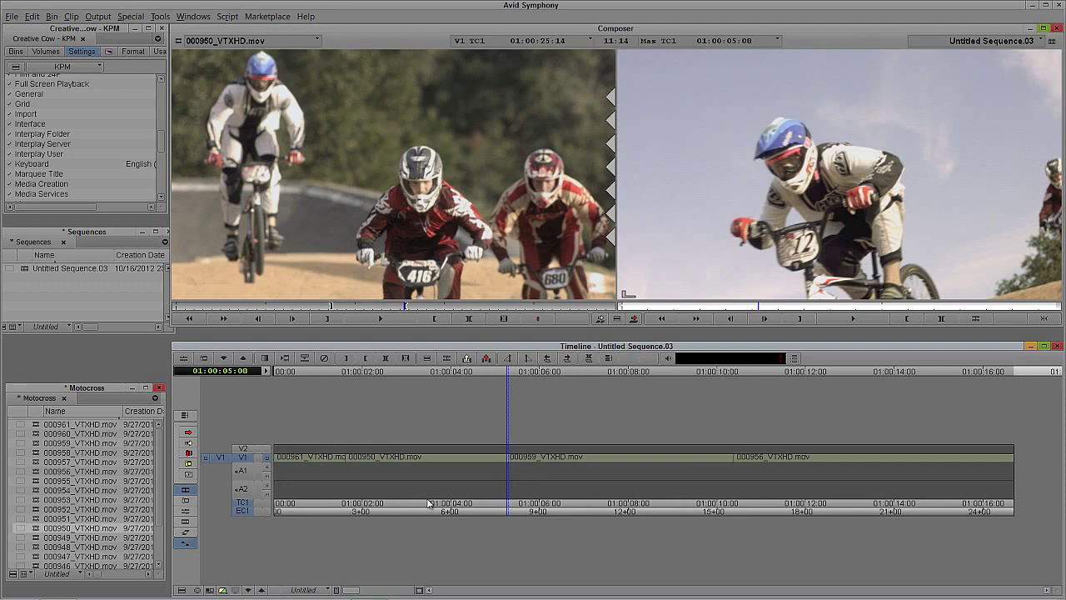
- Restore the extracted 000960_VTXHD.mov segment on V1, try deleting it in Lift/Overwrite segment mode, and undo that deletion
{"action": "key", "text": "v"}
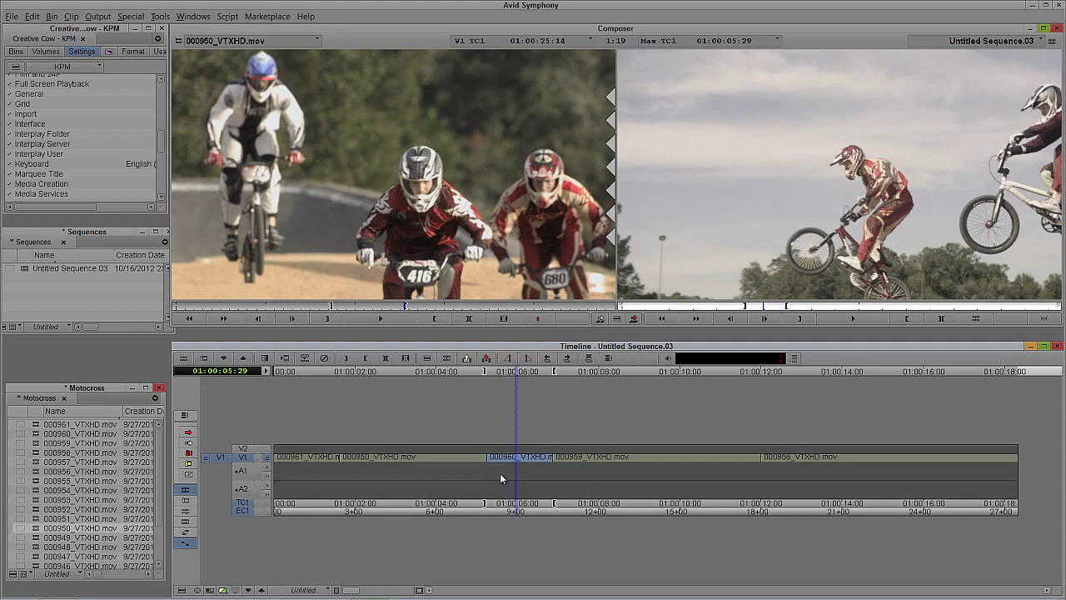
{"action": "left_click", "coordinate": [188, 433]}
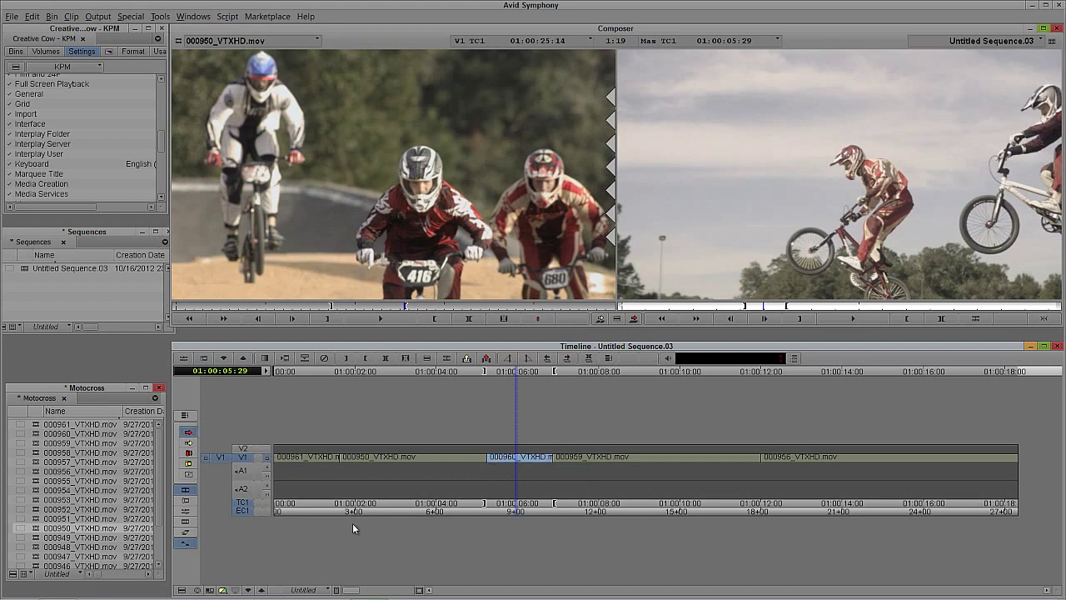
{"action": "key", "text": "Delete"}
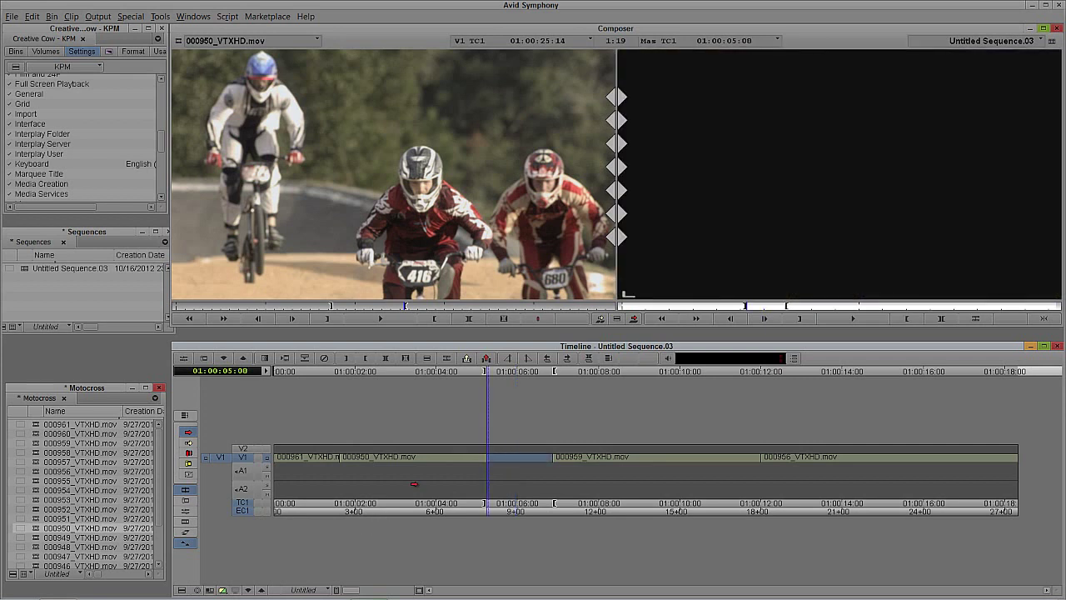
{"action": "key", "text": "ctrl+z"}
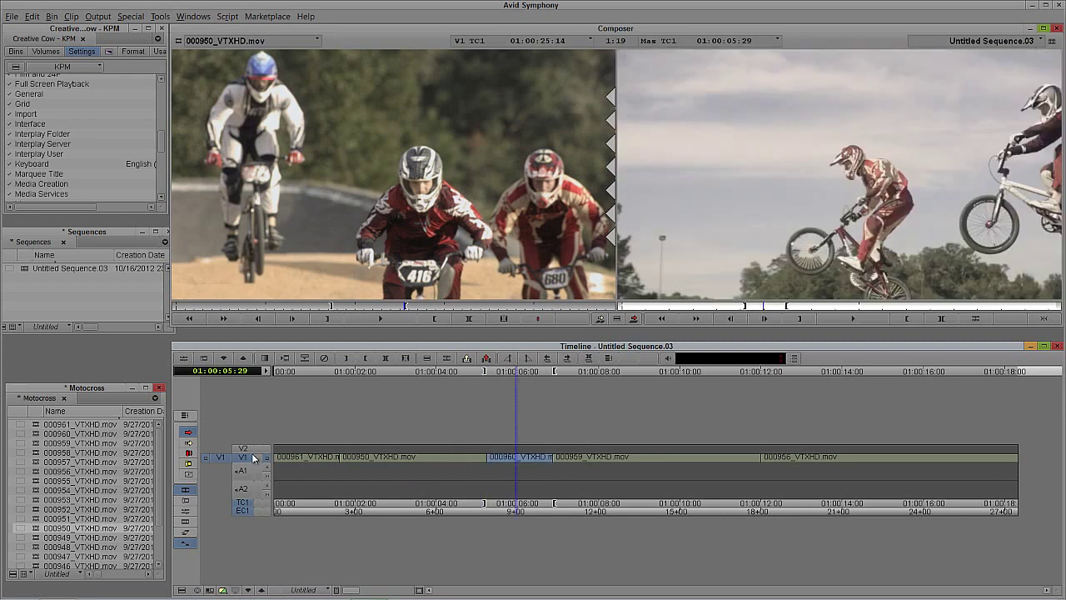
- Delete the marked 000960_VTXHD.mov segment from V1 in Extract/Splice-in segment mode so that its gap closes
{"action": "left_click", "coordinate": [187, 445]}
{"action": "key", "text": "Delete"}
{"action": "left_click", "coordinate": [564, 317]}
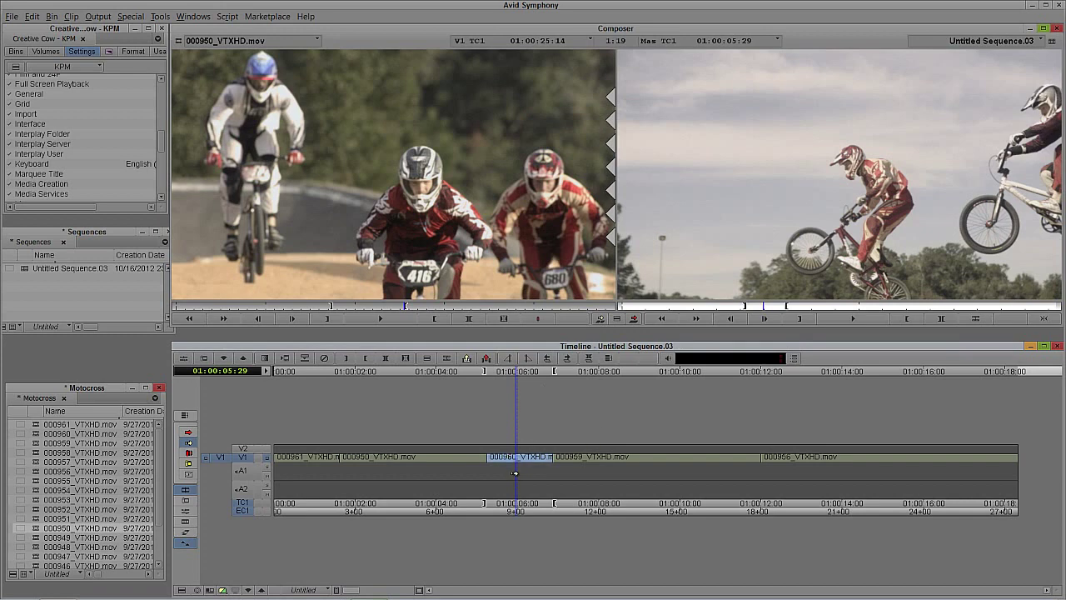
{"action": "key", "text": "Delete"}
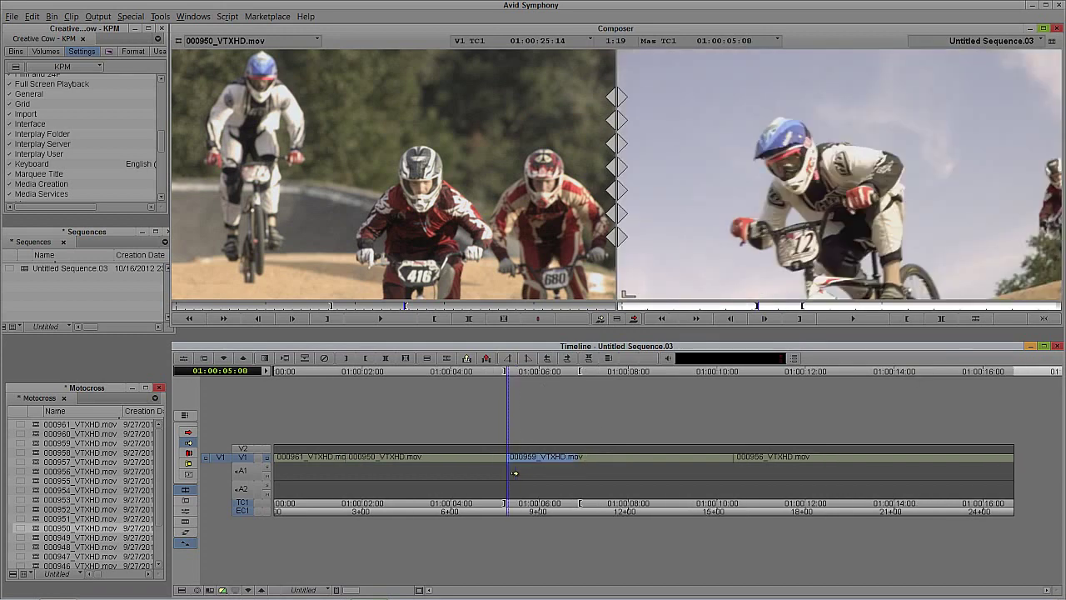